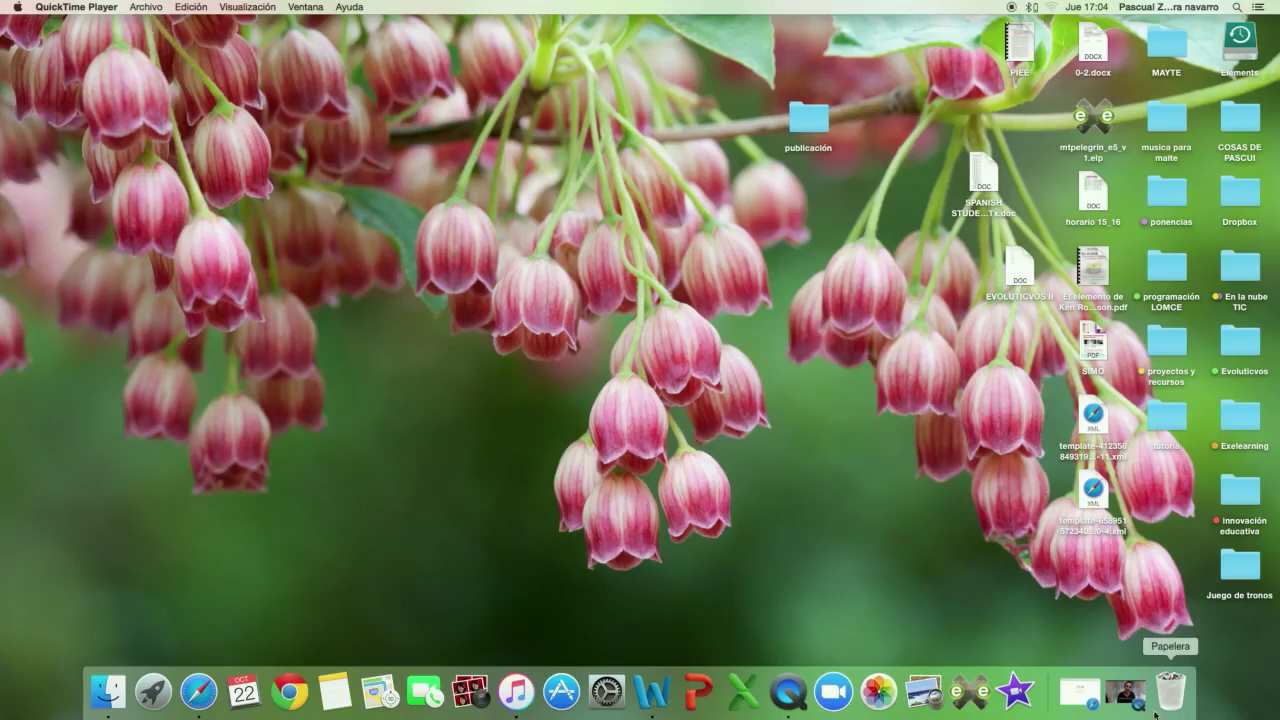
Search Google for 'thing link' and open the ThingLink website from the results
{"action": "left_click", "coordinate": [1080, 692]}
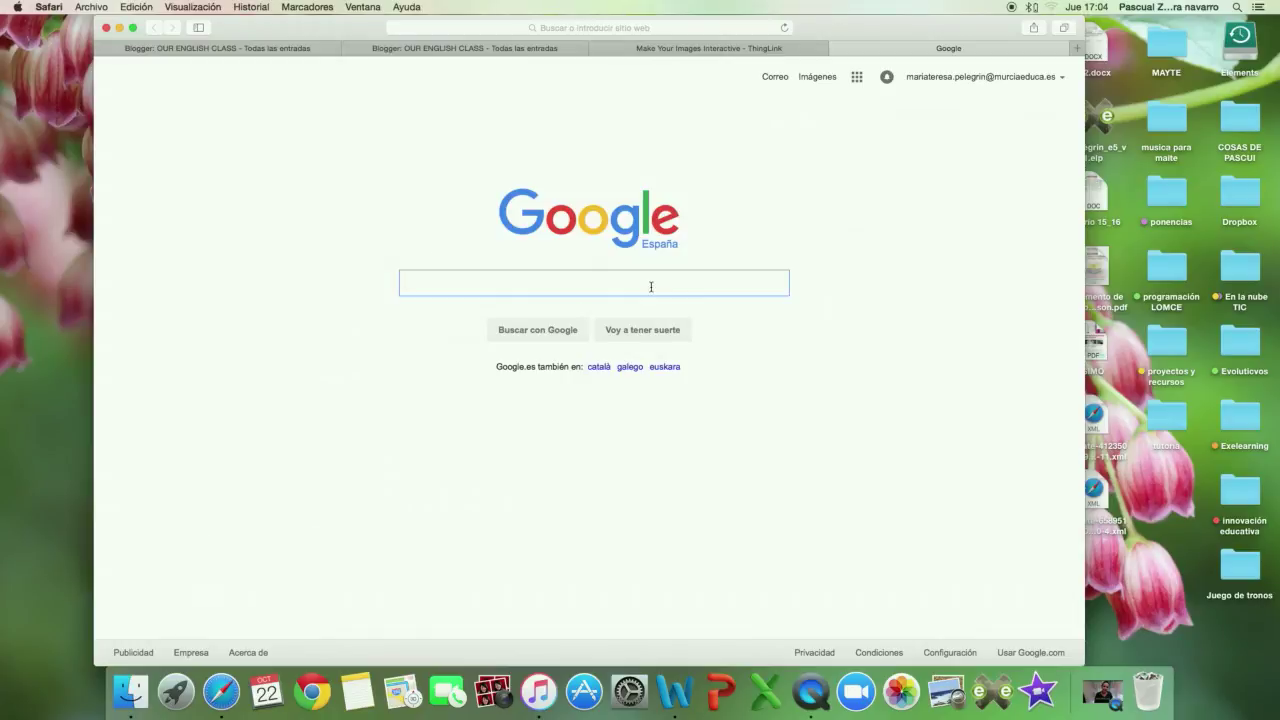
{"action": "type", "text": "thing "}
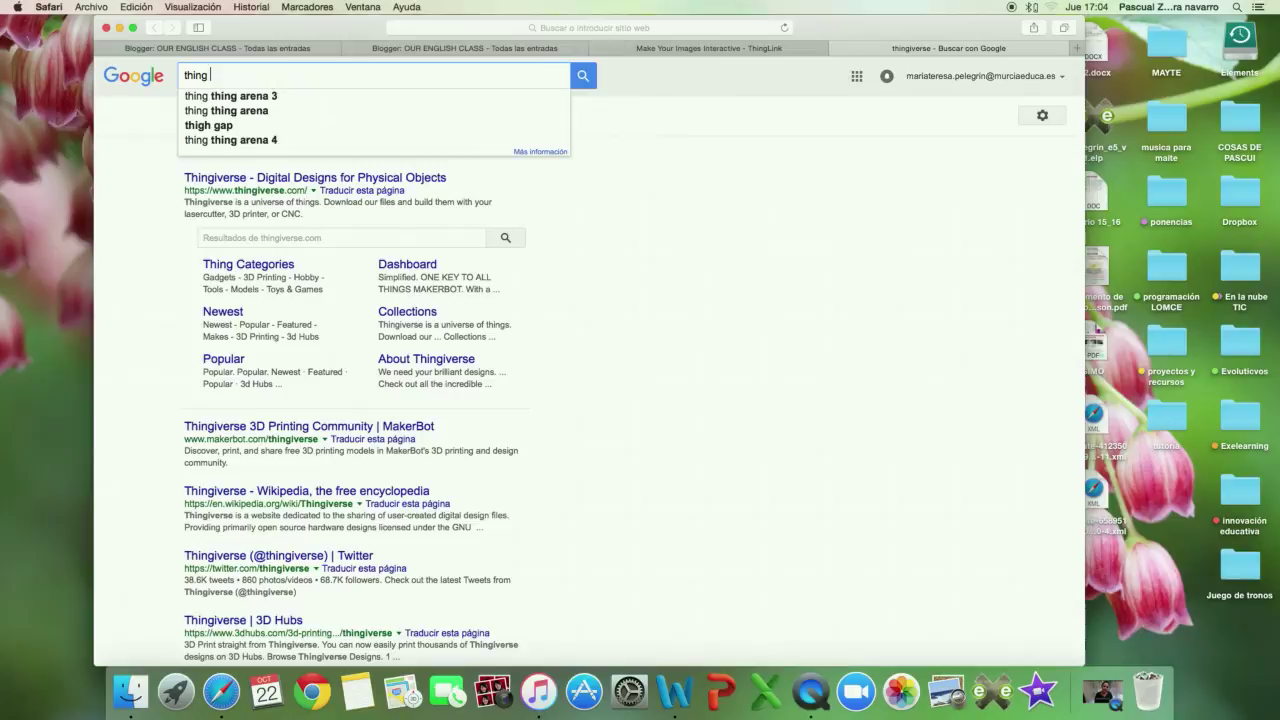
{"action": "type", "text": "k"}
{"action": "key", "text": "BackSpace"}
{"action": "type", "text": "l"}
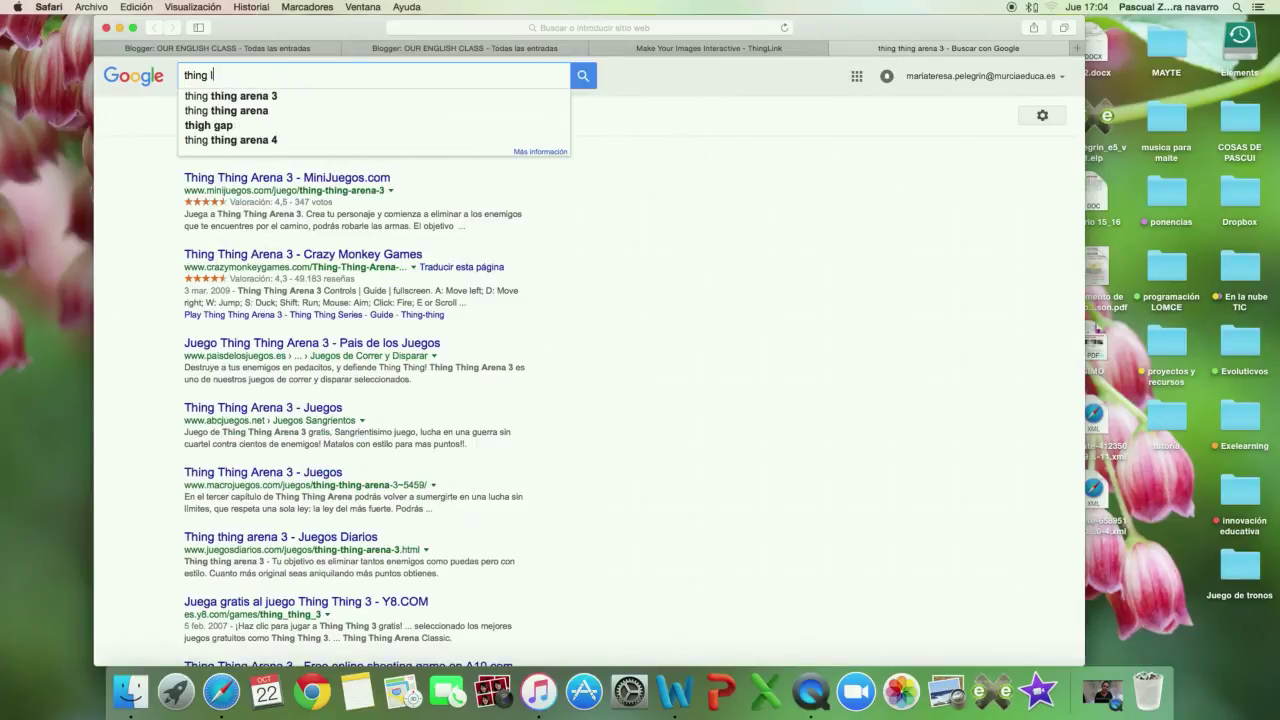
{"action": "type", "text": "ink"}
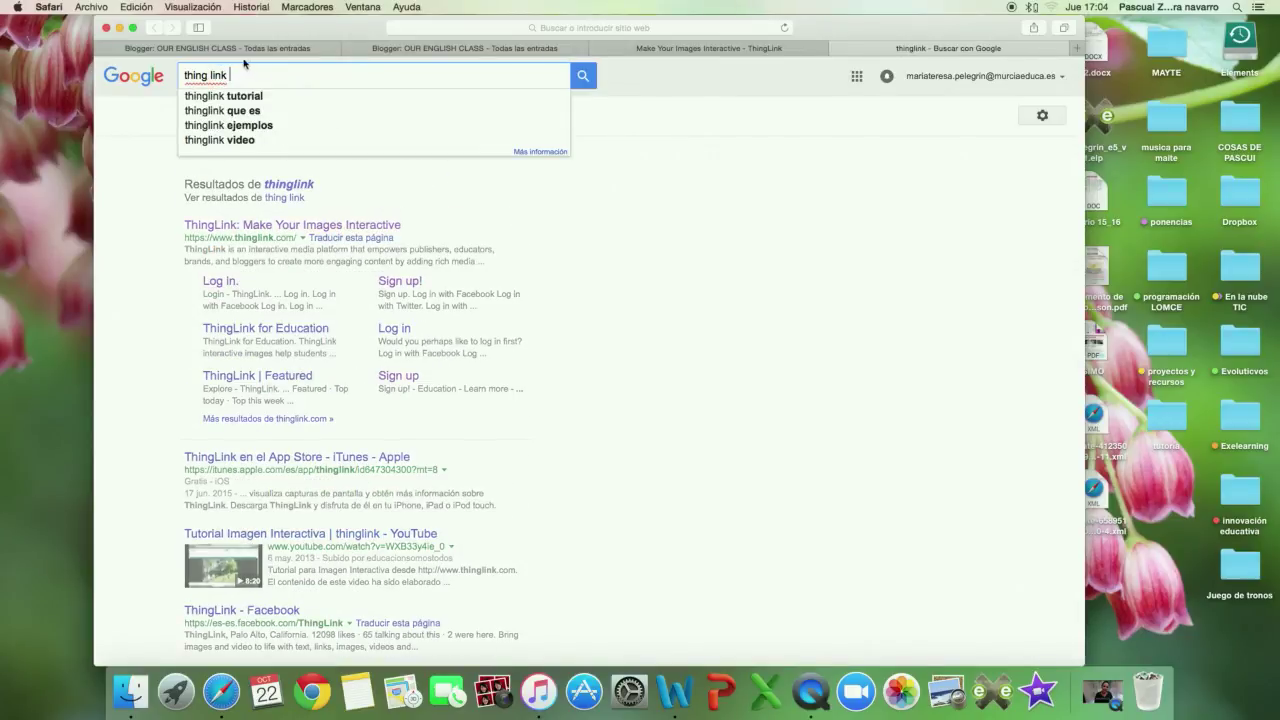
{"action": "key", "text": "Return"}
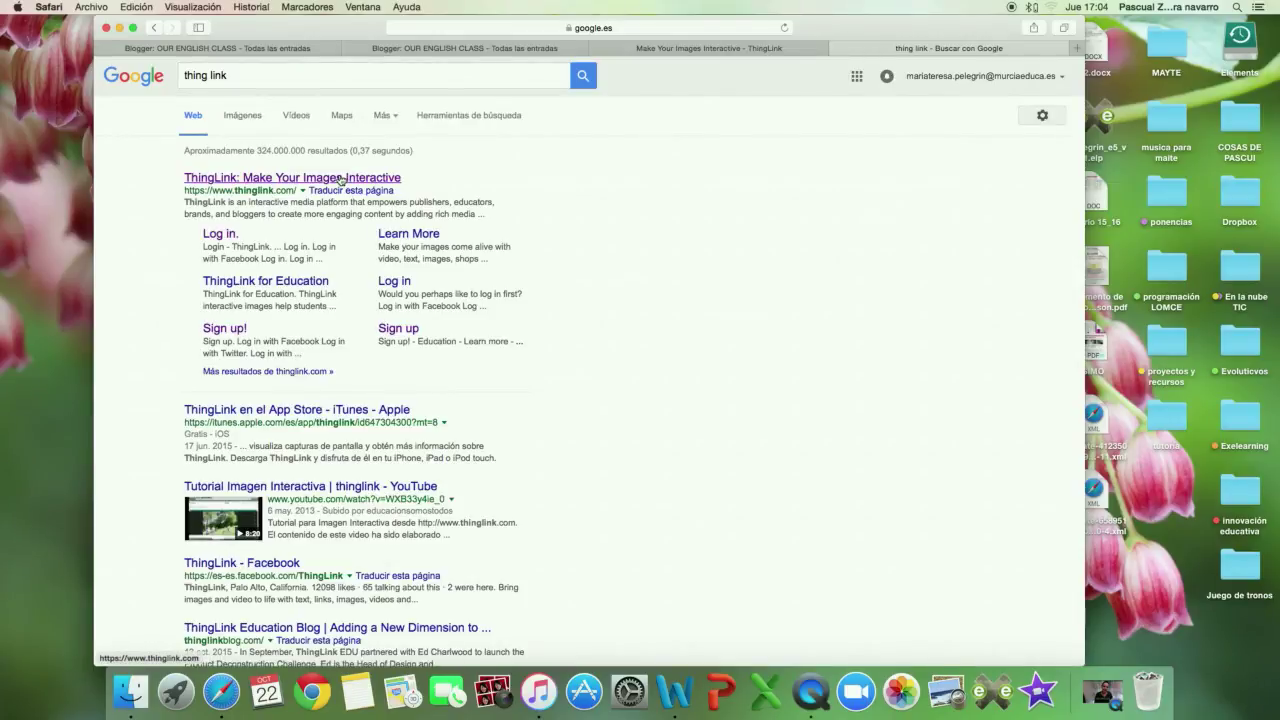
{"action": "left_click", "coordinate": [340, 179]}
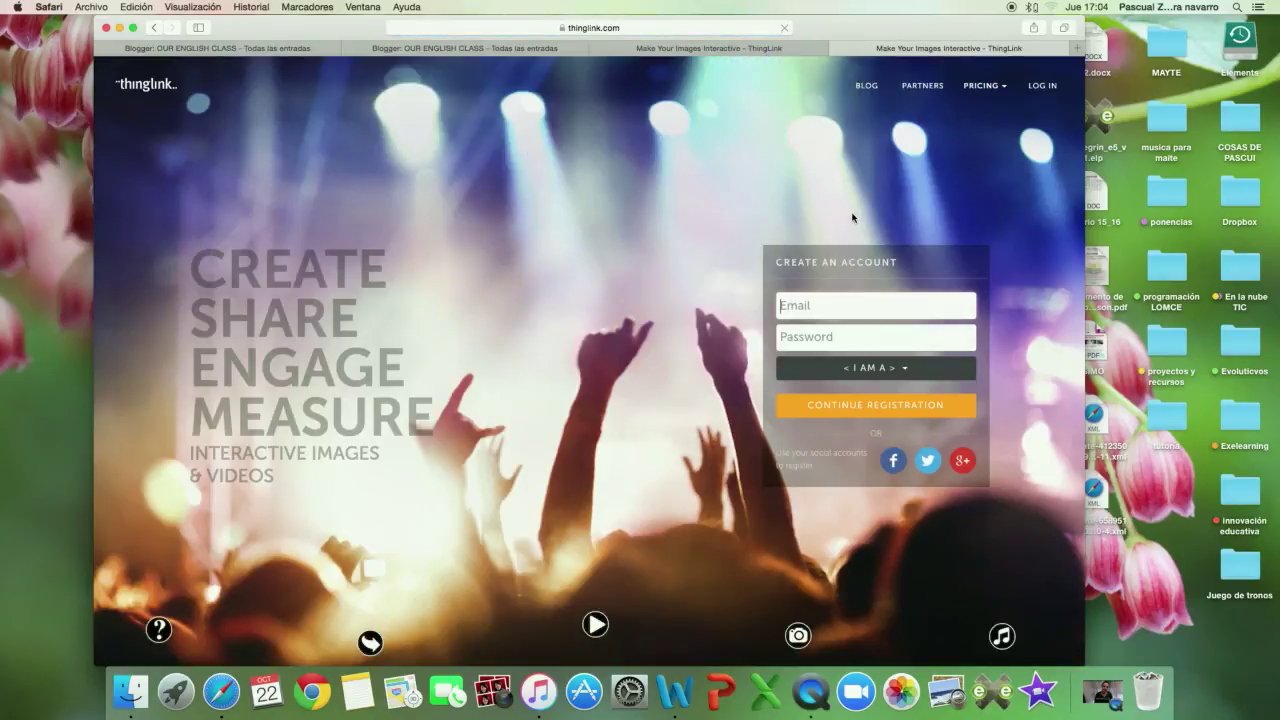
Log in to the ThingLink account and open the Create page for uploading a new image
{"action": "left_click", "coordinate": [818, 310]}
{"action": "left_click", "coordinate": [880, 370]}
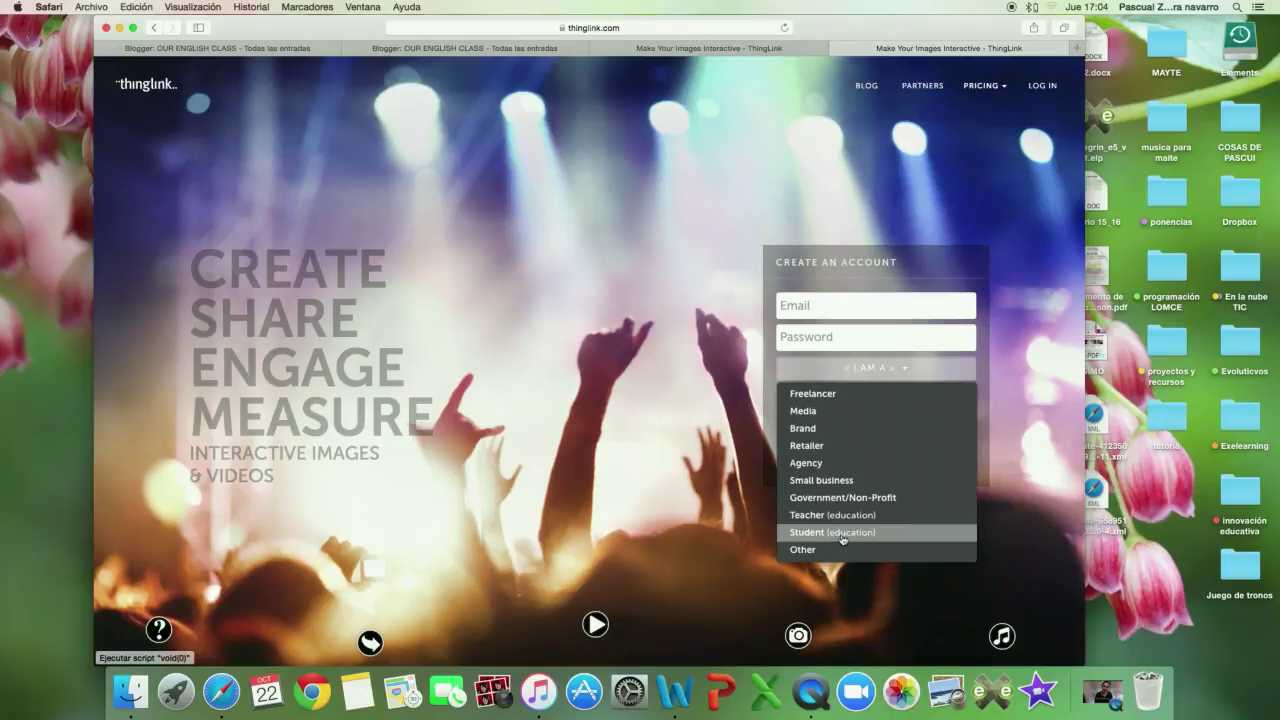
{"action": "left_click", "coordinate": [649, 375]}
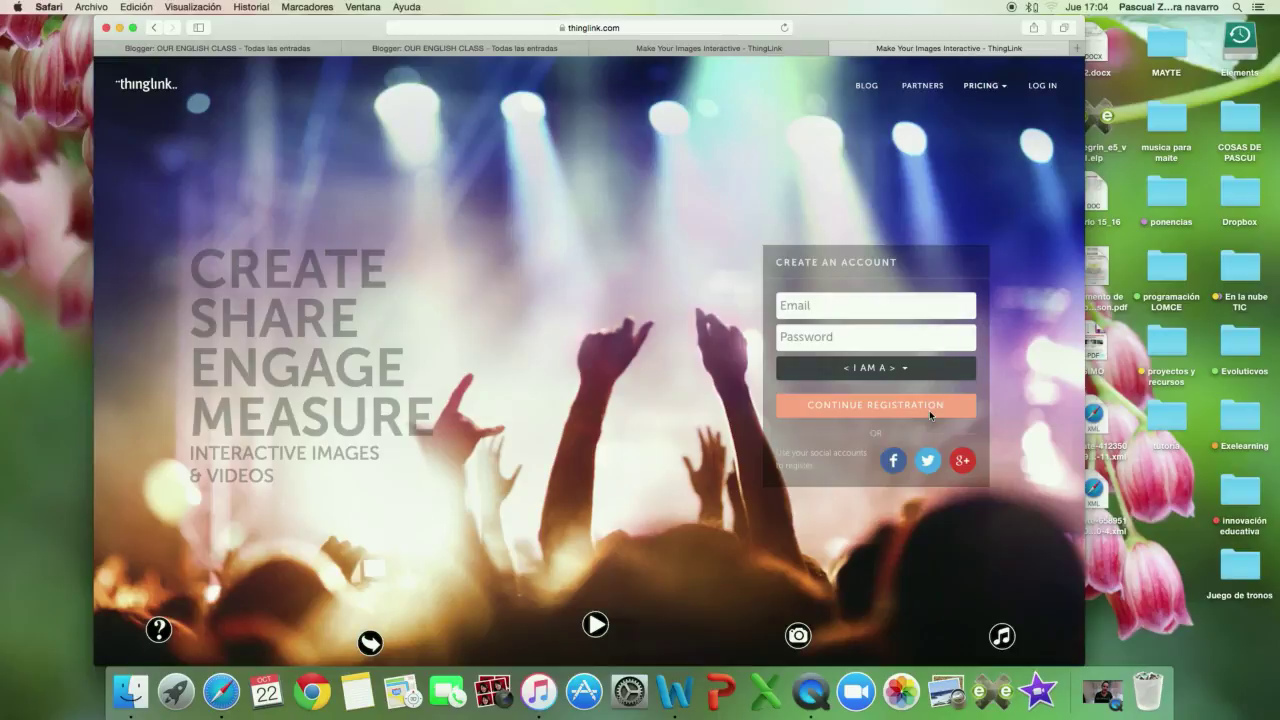
{"action": "left_click", "coordinate": [1046, 88]}
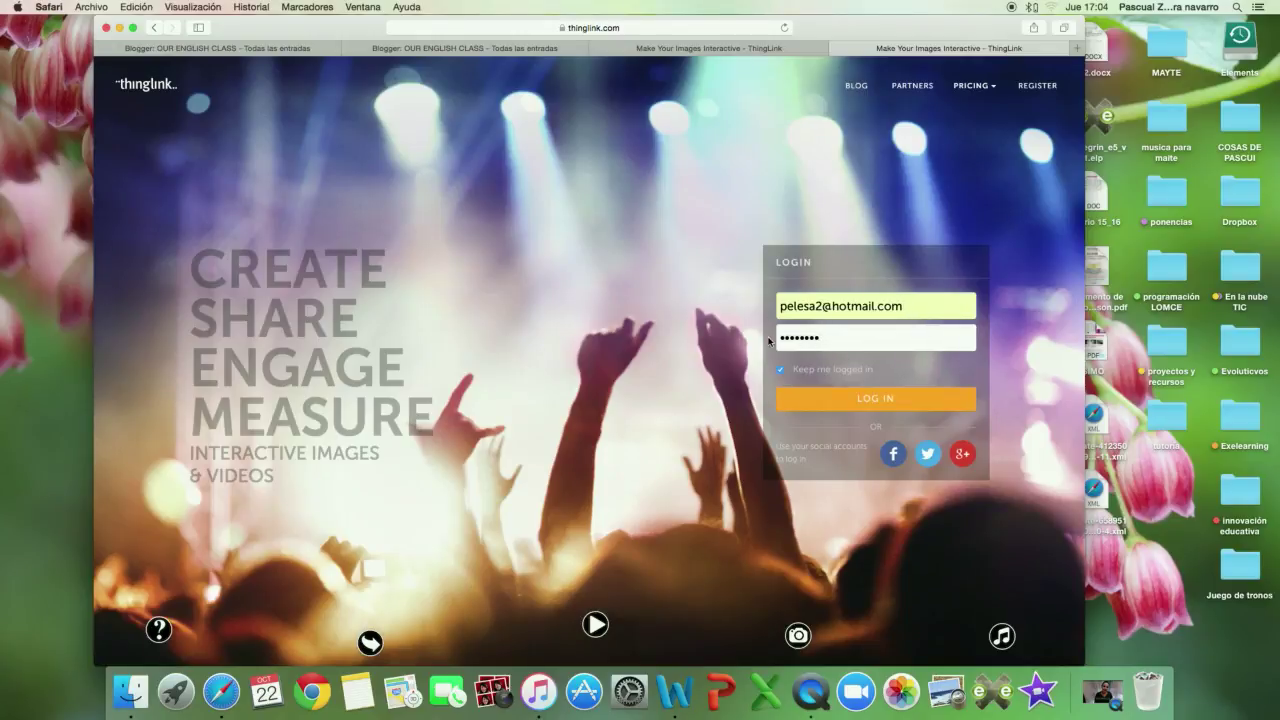
{"action": "left_click", "coordinate": [884, 400]}
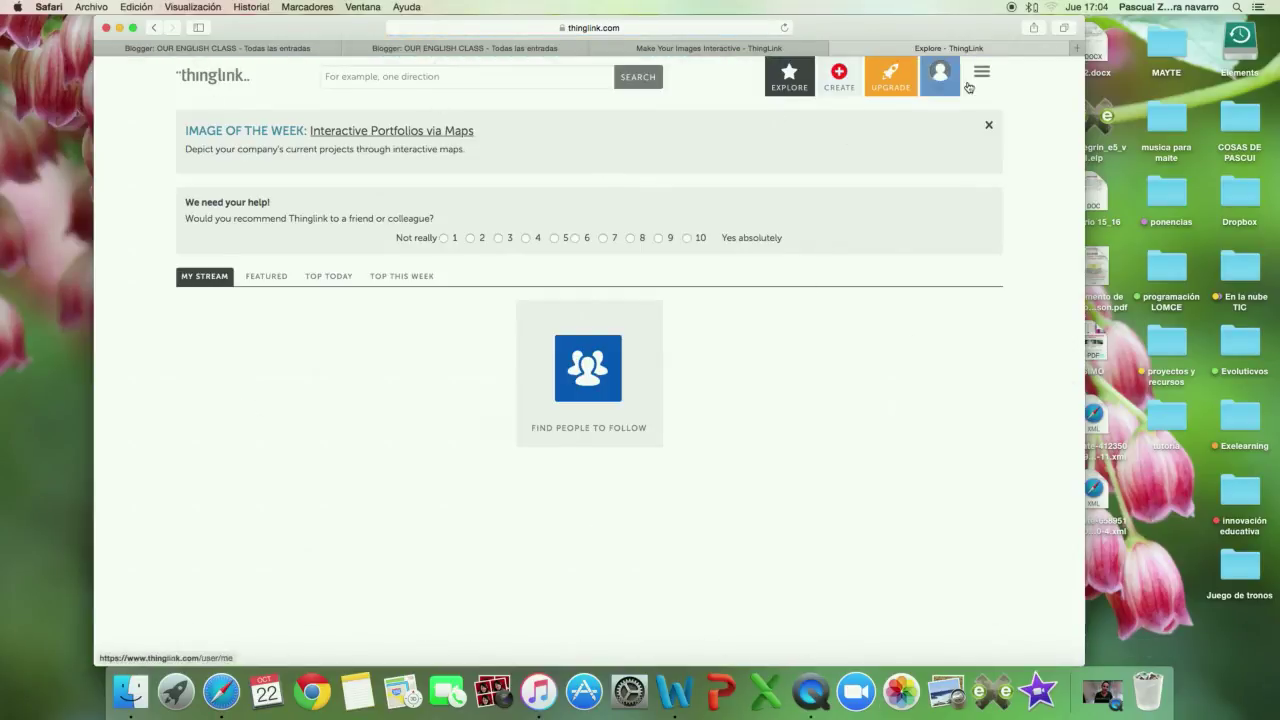
{"action": "left_click", "coordinate": [838, 82]}
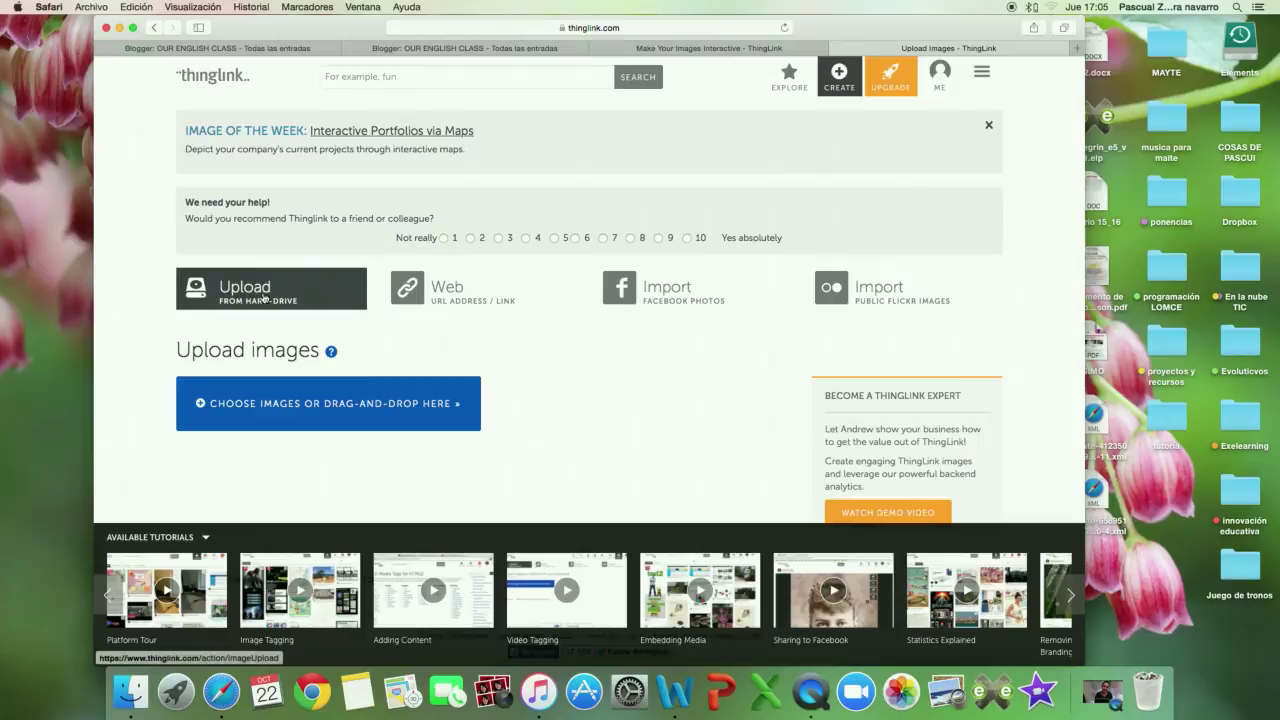
In a new browser tab, show Google image results for 'monster'
{"action": "left_click", "coordinate": [1077, 49]}
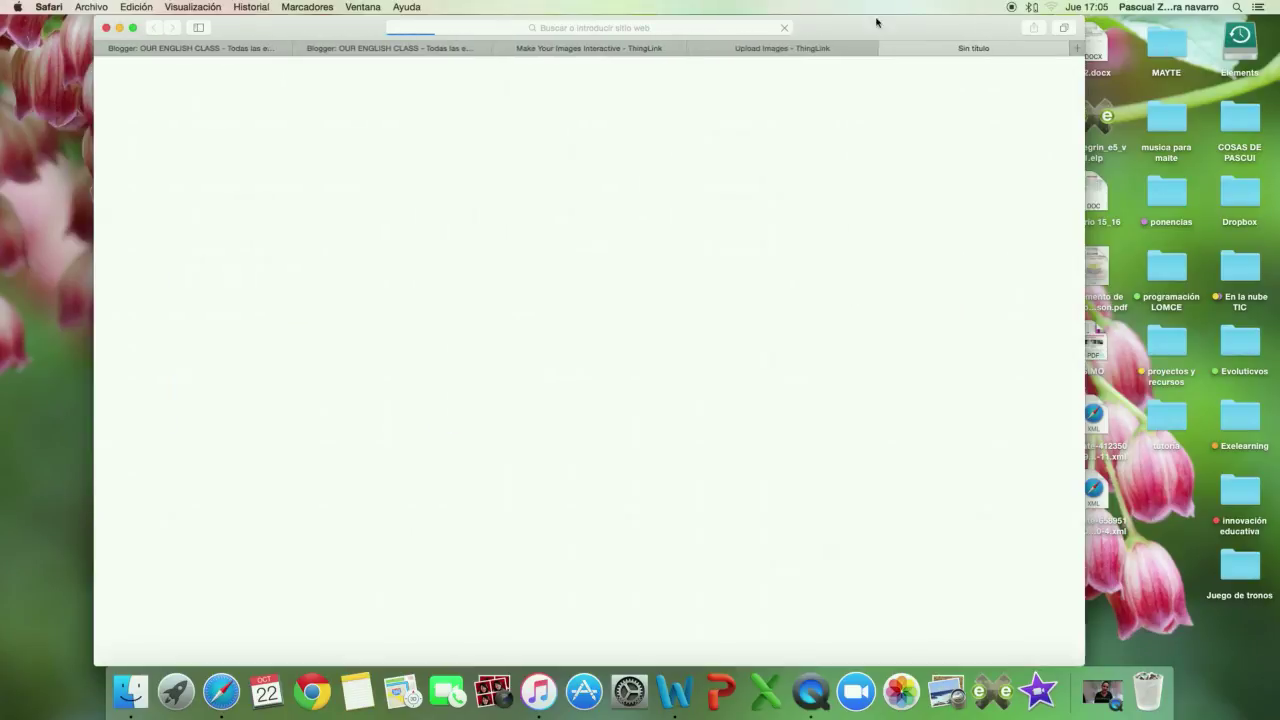
{"action": "left_click_drag", "start_coordinate": [880, 33], "coordinate": [710, 52]}
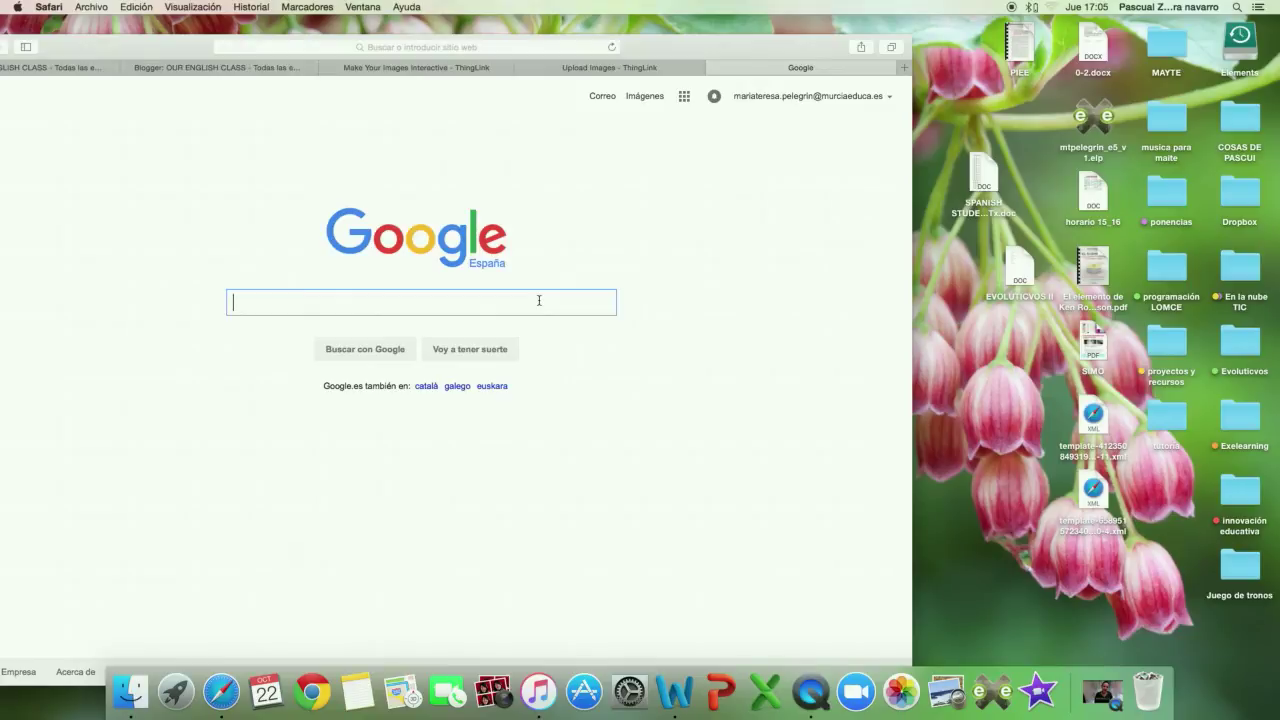
{"action": "type", "text": "mon"}
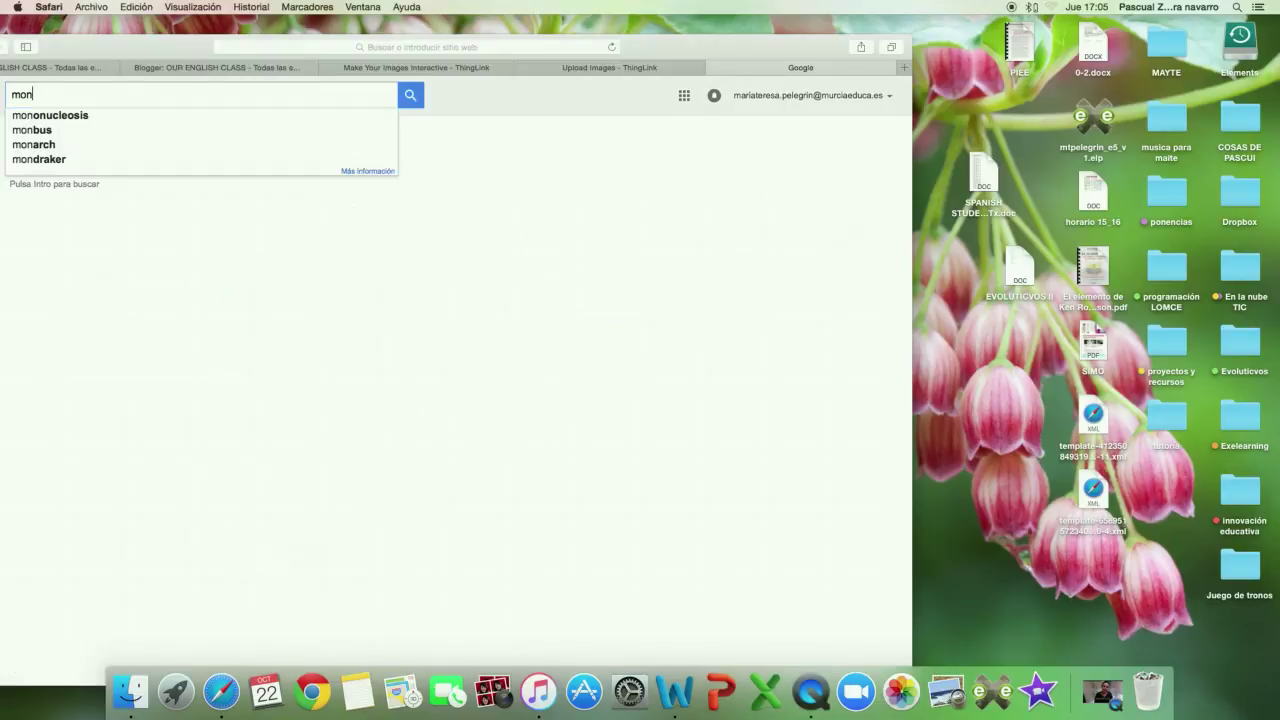
{"action": "type", "text": "st"}
{"action": "type", "text": "ster"}
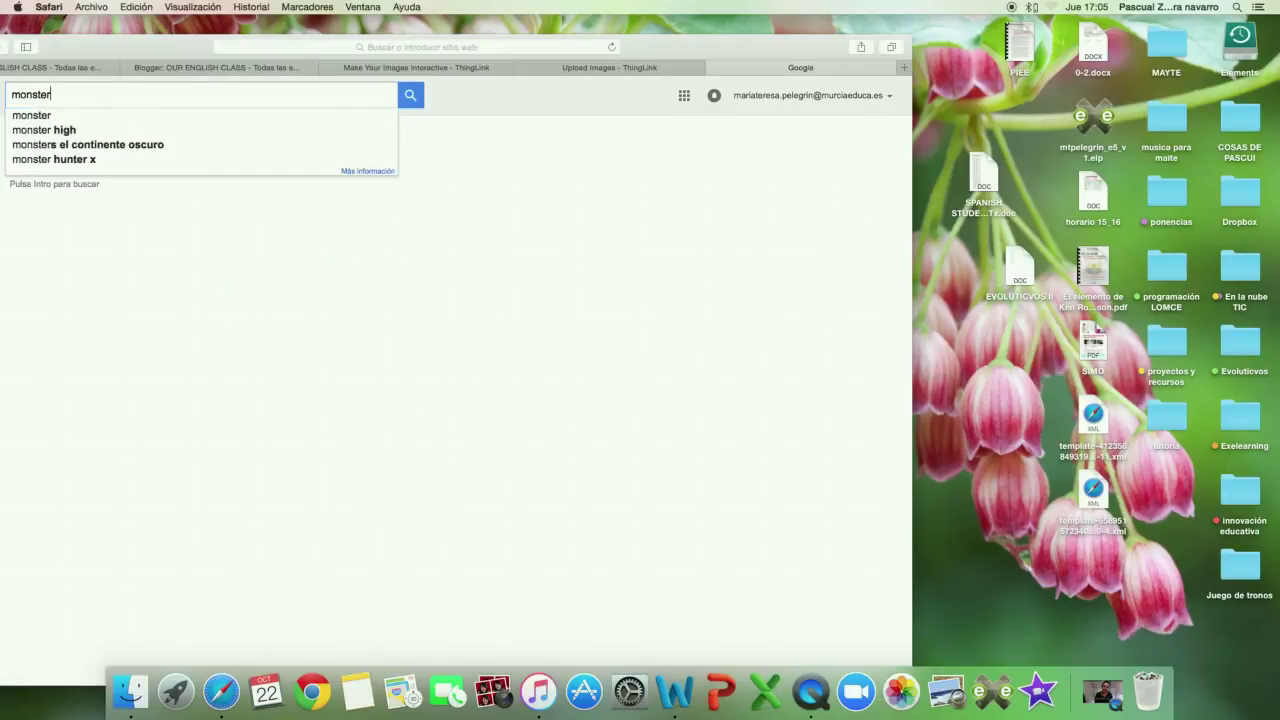
{"action": "key", "text": "Return"}
{"action": "left_click_drag", "start_coordinate": [669, 44], "coordinate": [753, 38]}
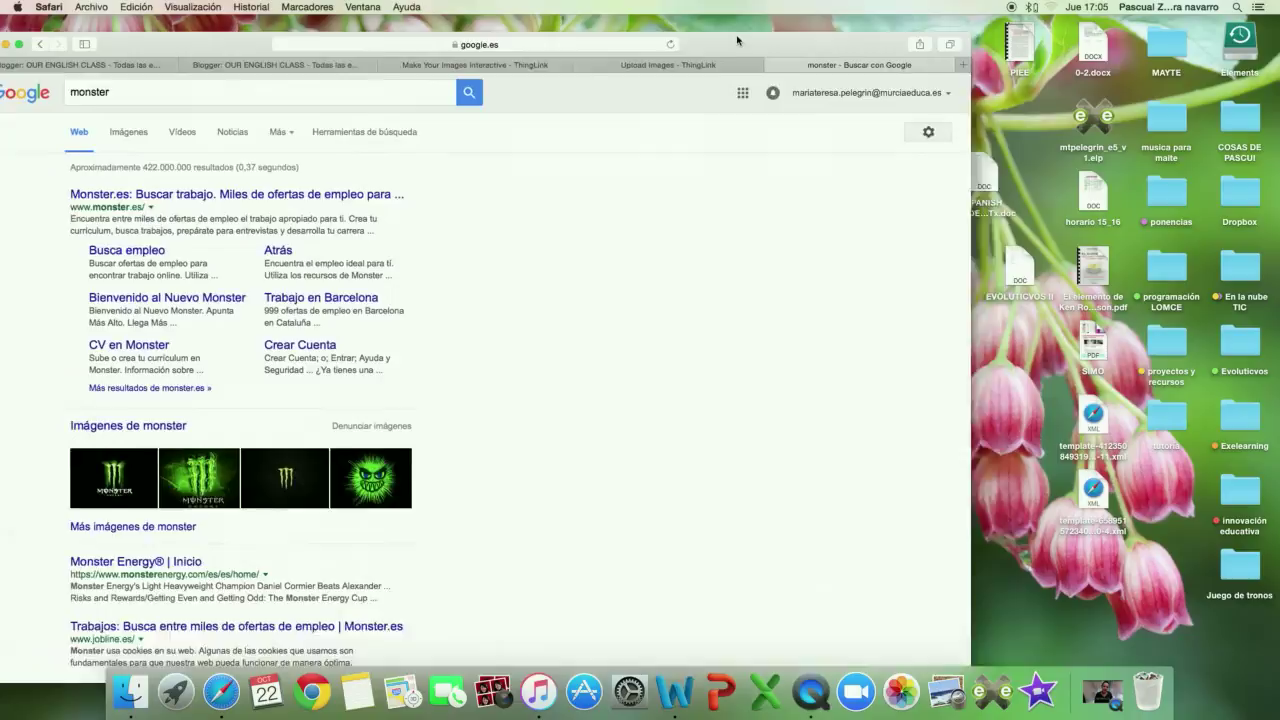
{"action": "left_click", "coordinate": [157, 129]}
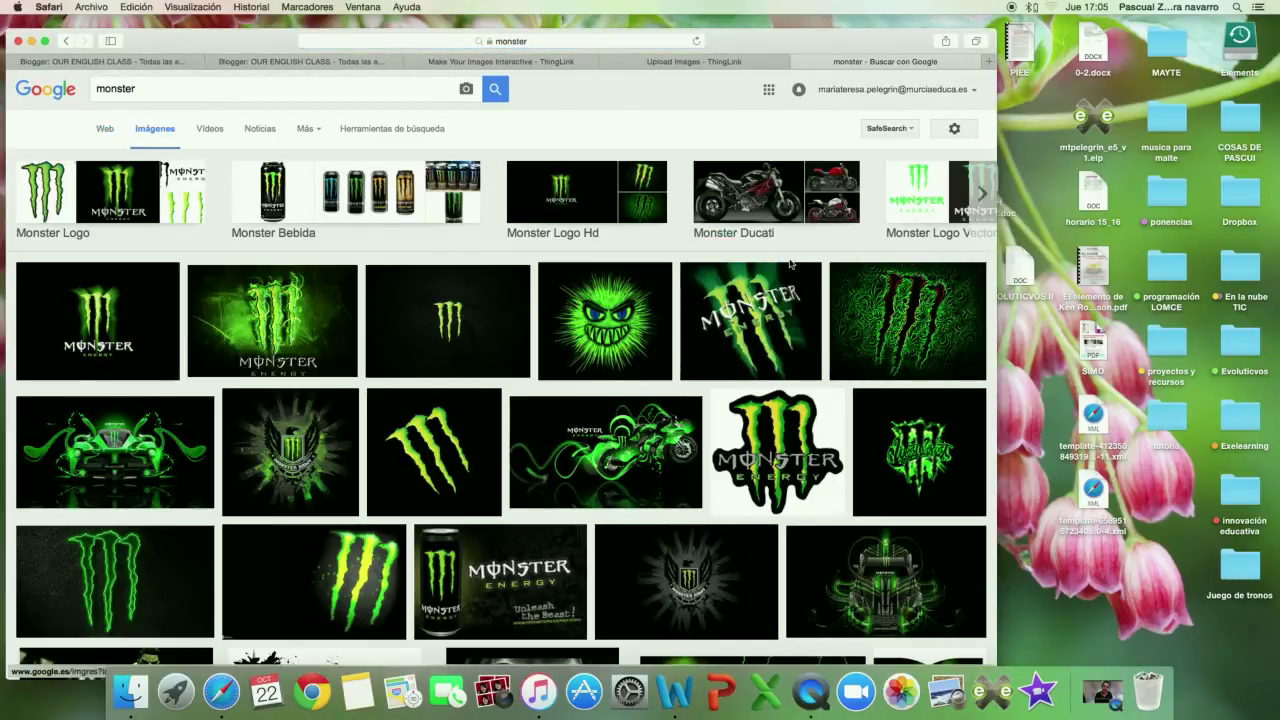
{"action": "left_click", "coordinate": [983, 193]}
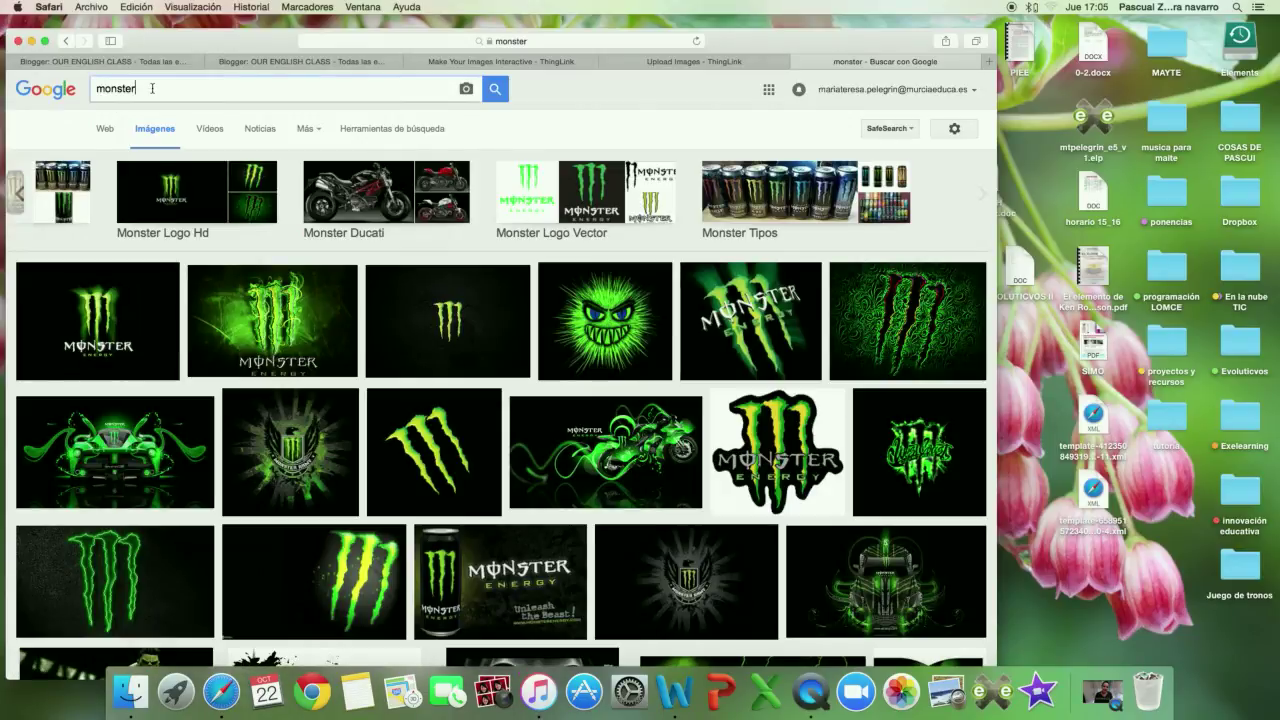
{"action": "left_click_drag", "start_coordinate": [152, 88], "coordinate": [94, 88]}
Search Google Images for 'funny monster' and browse the results
{"action": "type", "text": "funny monst"}
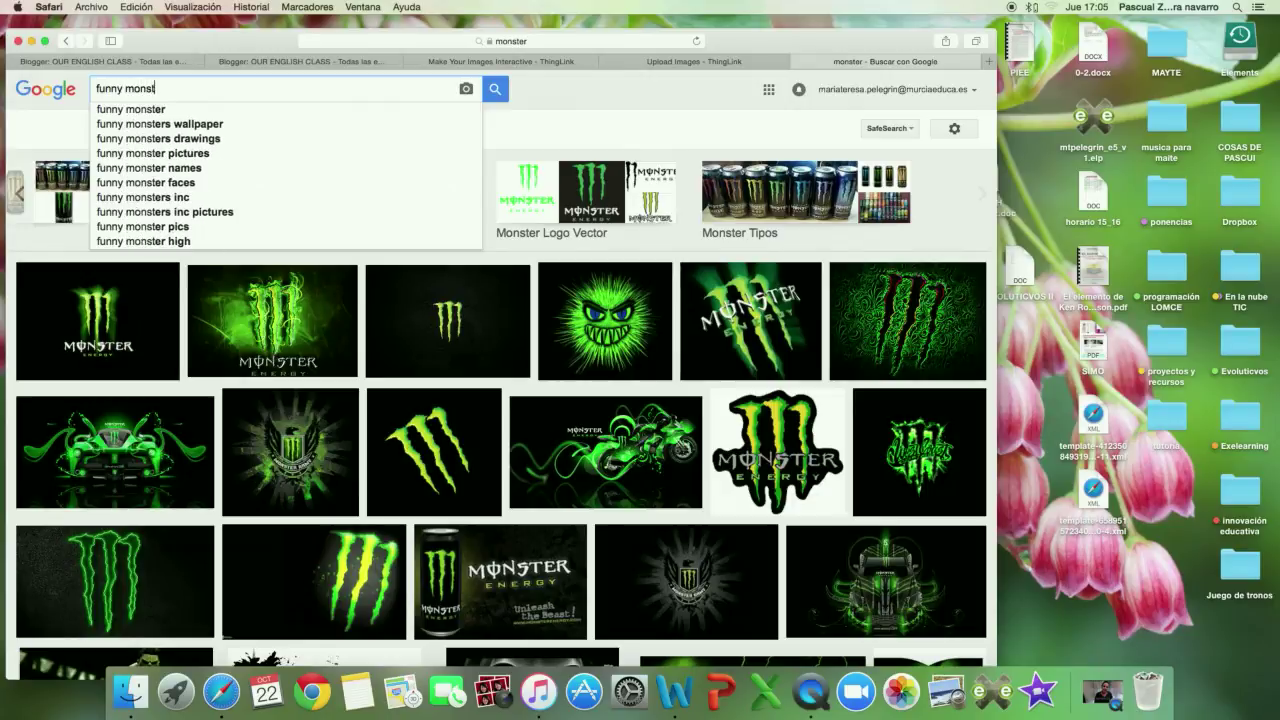
{"action": "type", "text": "er"}
{"action": "key", "text": "Return"}
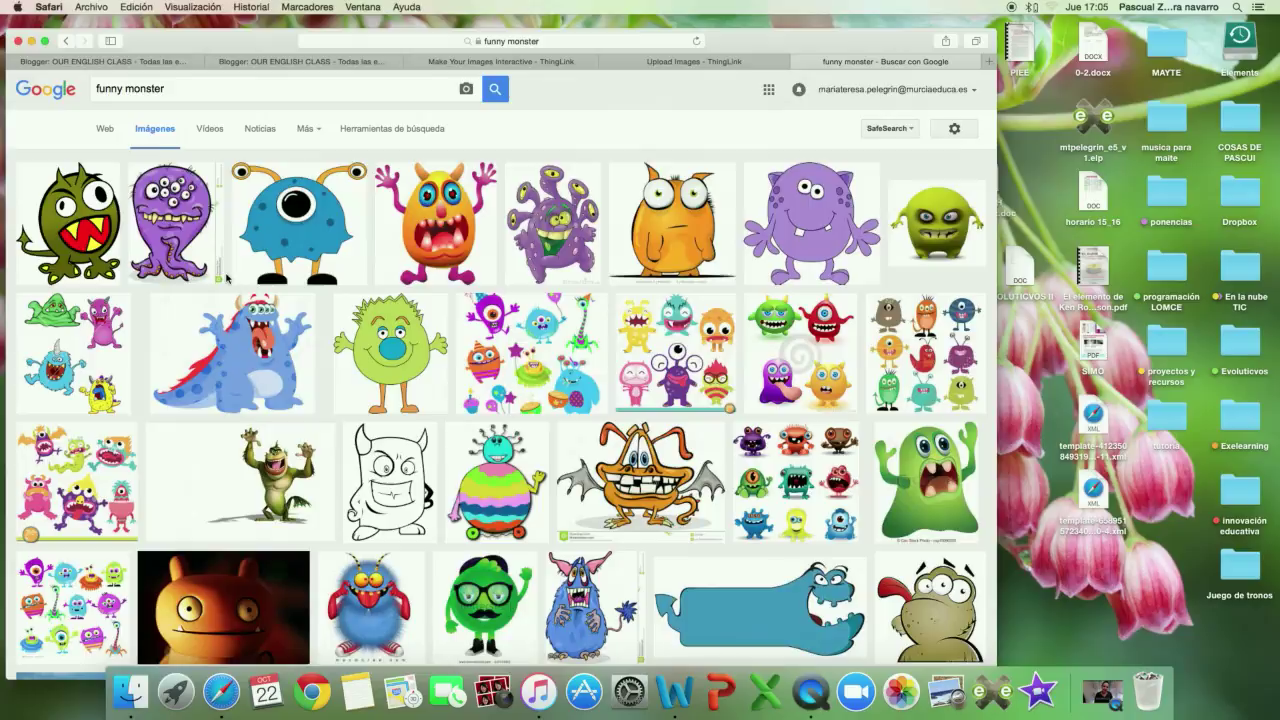
{"action": "scroll", "coordinate": [228, 281], "scroll_direction": "down", "scroll_amount": 2}
{"action": "scroll", "coordinate": [228, 281], "scroll_direction": "up", "scroll_amount": 1}
{"action": "scroll", "coordinate": [228, 281], "scroll_direction": "down", "scroll_amount": 5}
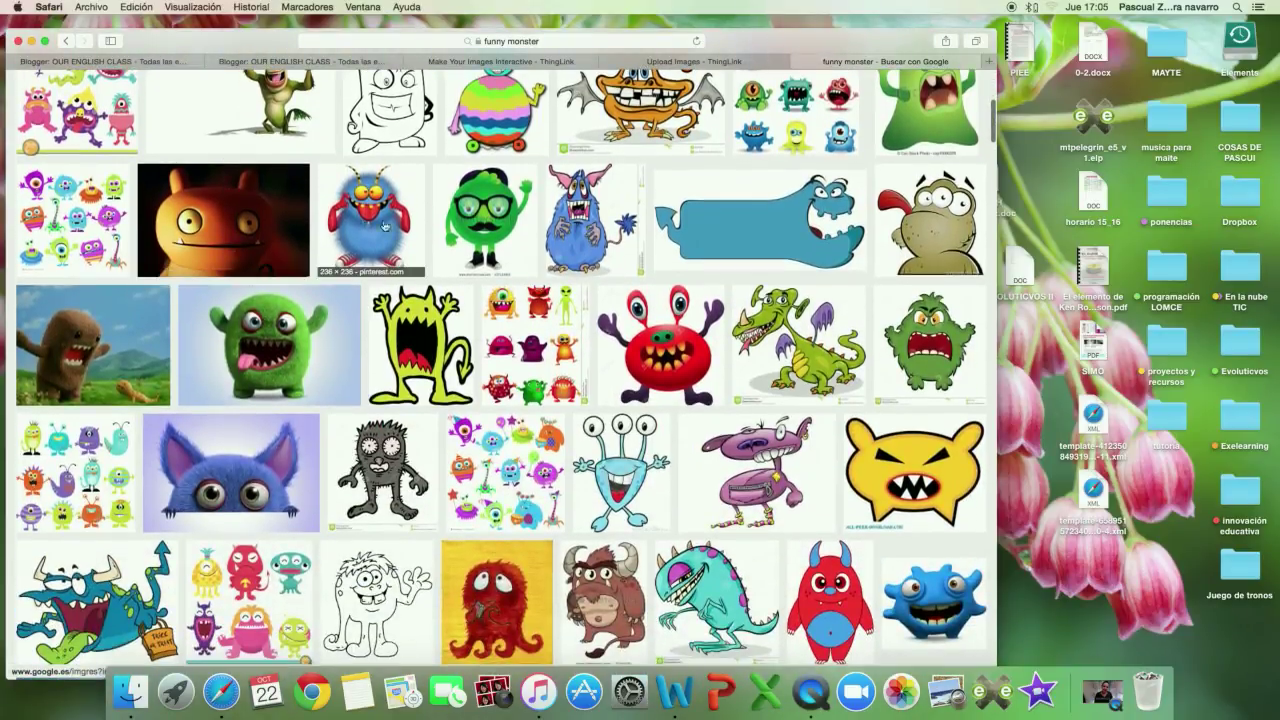
Preview several monster pictures and save the blue three-eyed alien to the desktop
{"action": "left_click", "coordinate": [384, 226]}
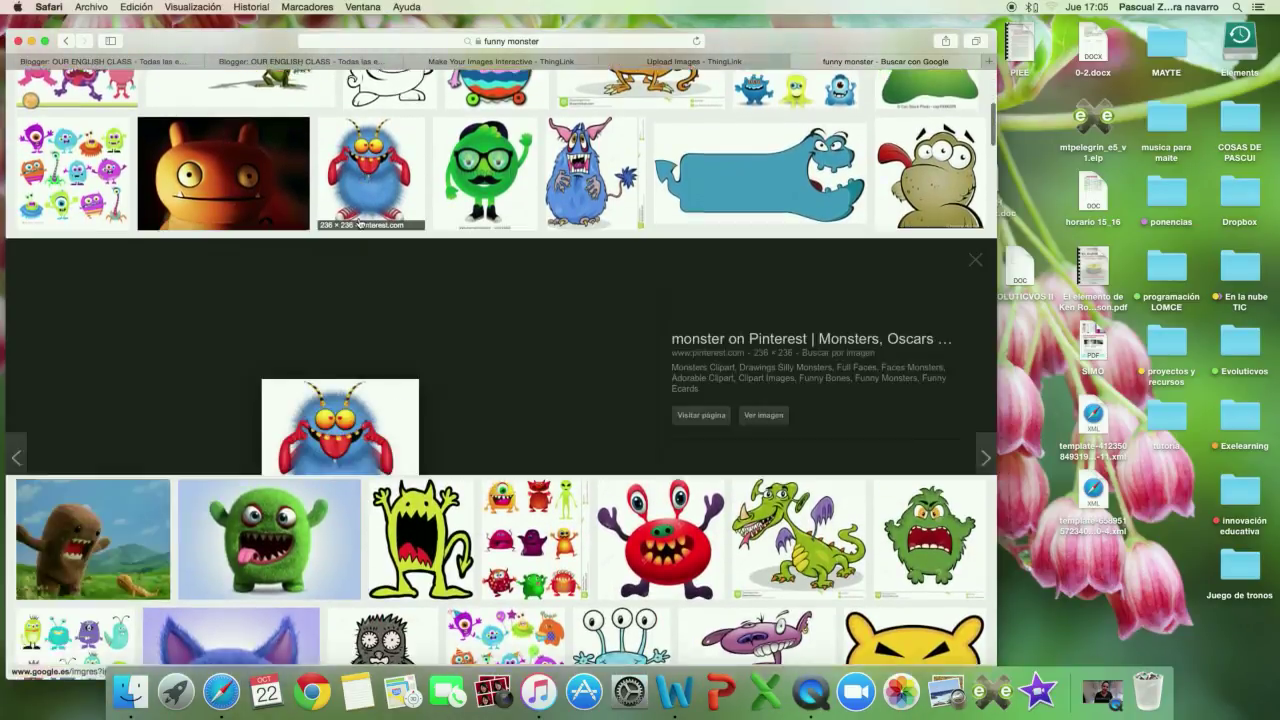
{"action": "left_click", "coordinate": [631, 173]}
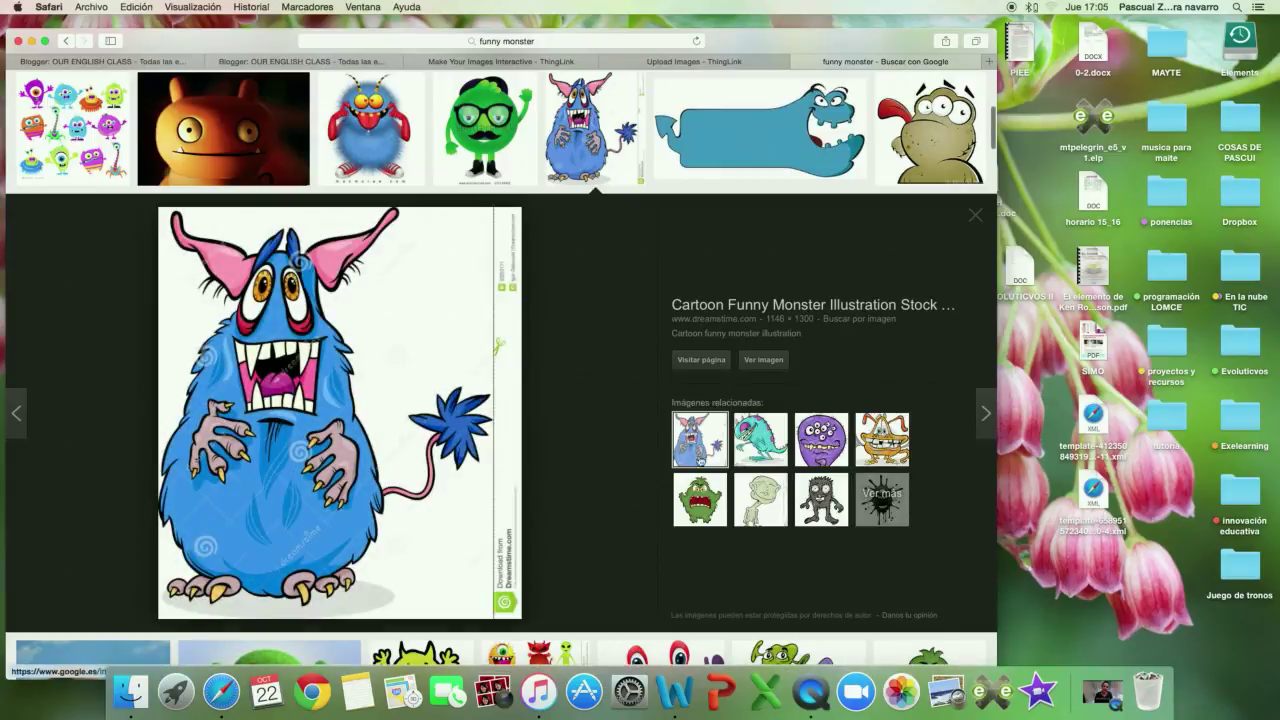
{"action": "left_click", "coordinate": [778, 441]}
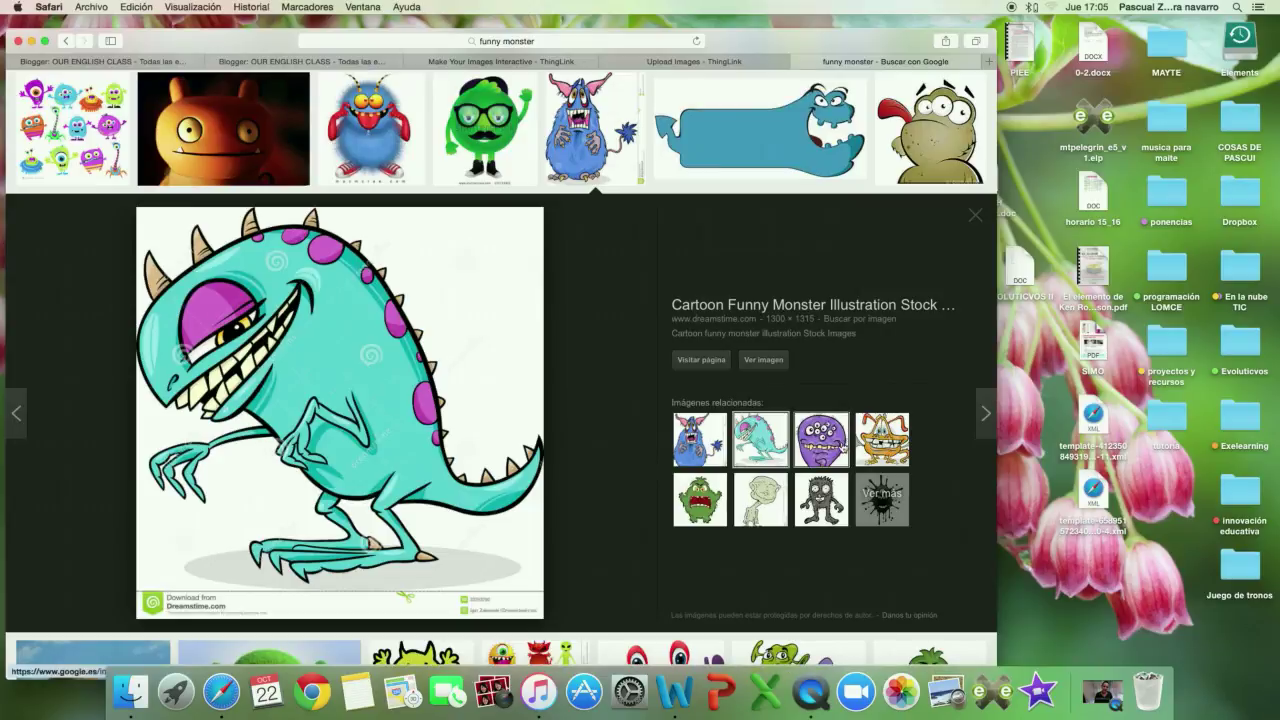
{"action": "scroll", "coordinate": [494, 452], "scroll_direction": "down", "scroll_amount": 10}
{"action": "scroll", "coordinate": [494, 452], "scroll_direction": "up", "scroll_amount": 3}
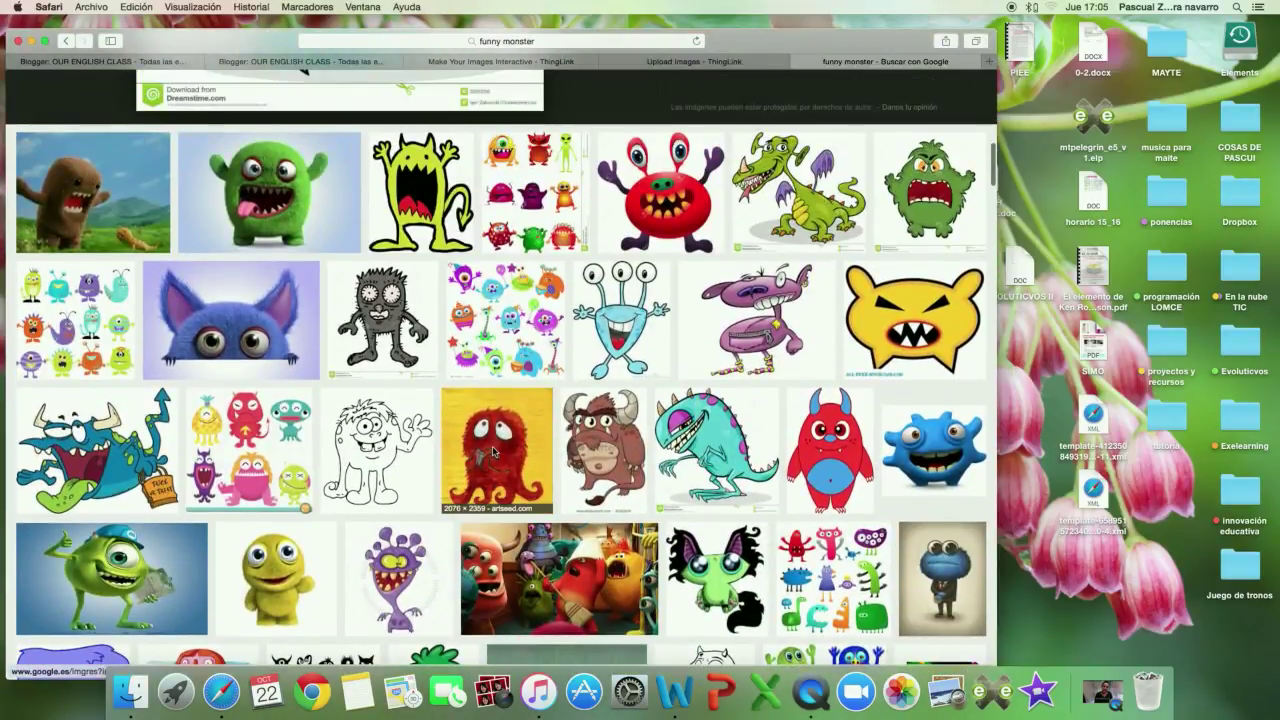
{"action": "left_click", "coordinate": [621, 335]}
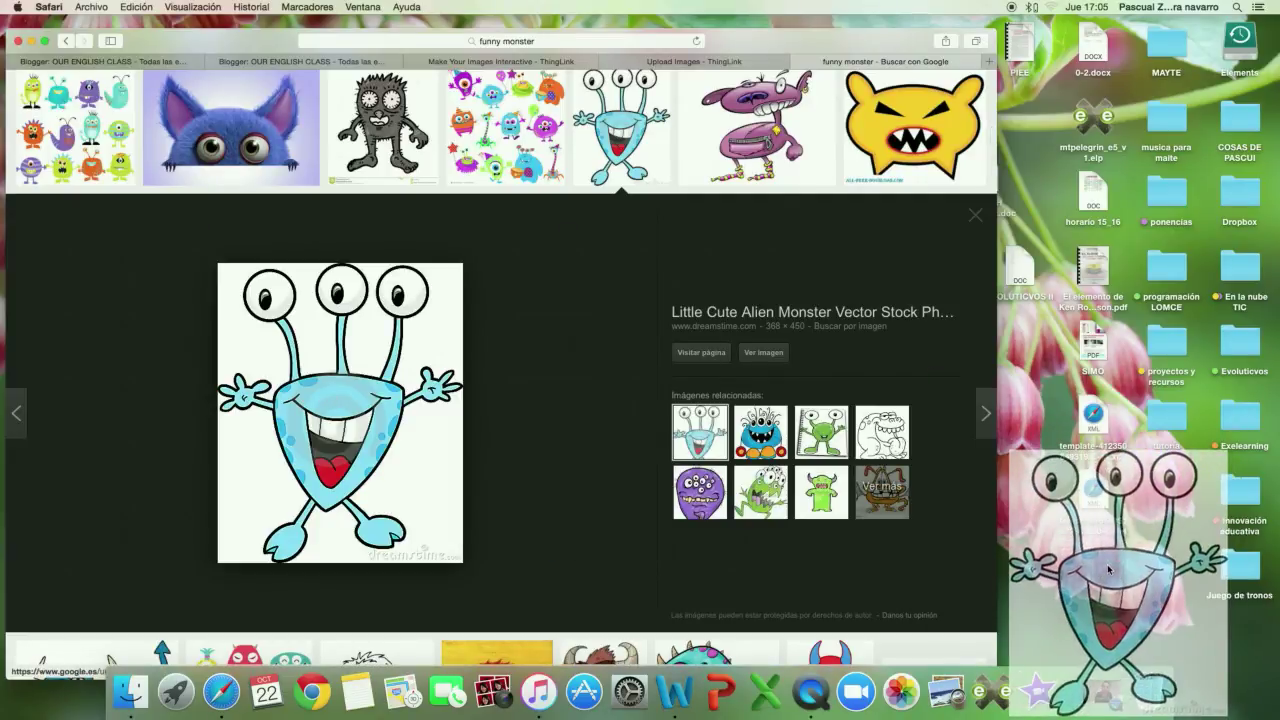
{"action": "left_click_drag", "start_coordinate": [330, 398], "coordinate": [1108, 568]}
Upload the desktop three-eyed monster picture on ThingLink's upload page
{"action": "left_click", "coordinate": [310, 63]}
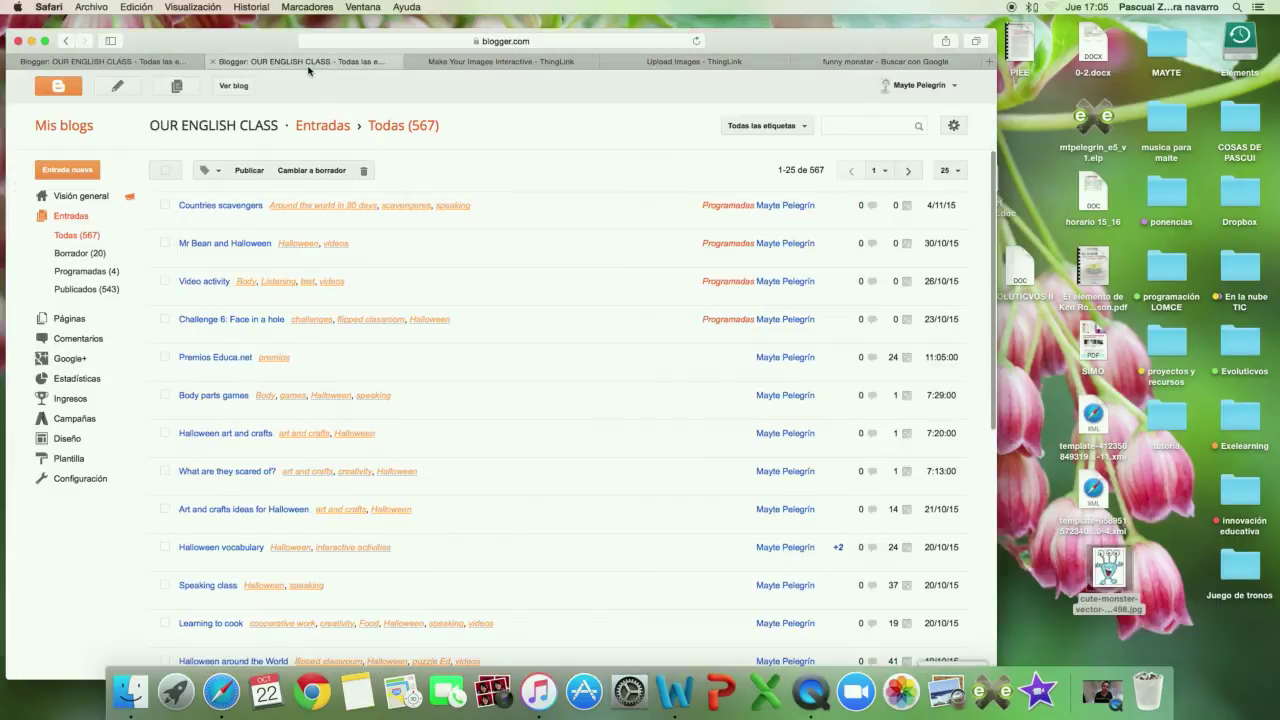
{"action": "left_click", "coordinate": [758, 62]}
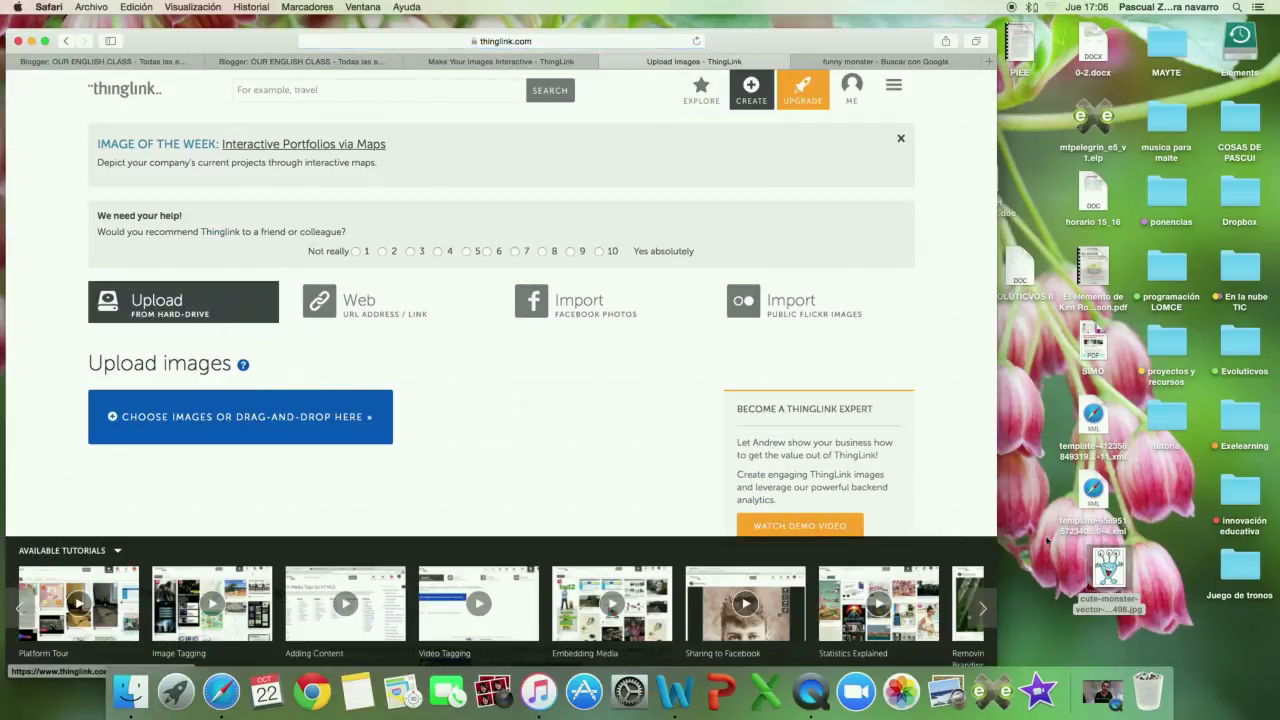
{"action": "mouse_move", "coordinate": [1105, 568]}
{"action": "left_mouse_down"}
{"action": "mouse_move", "coordinate": [296, 425]}
{"action": "mouse_move", "coordinate": [361, 452]}
{"action": "mouse_move", "coordinate": [315, 430]}
{"action": "left_mouse_up"}
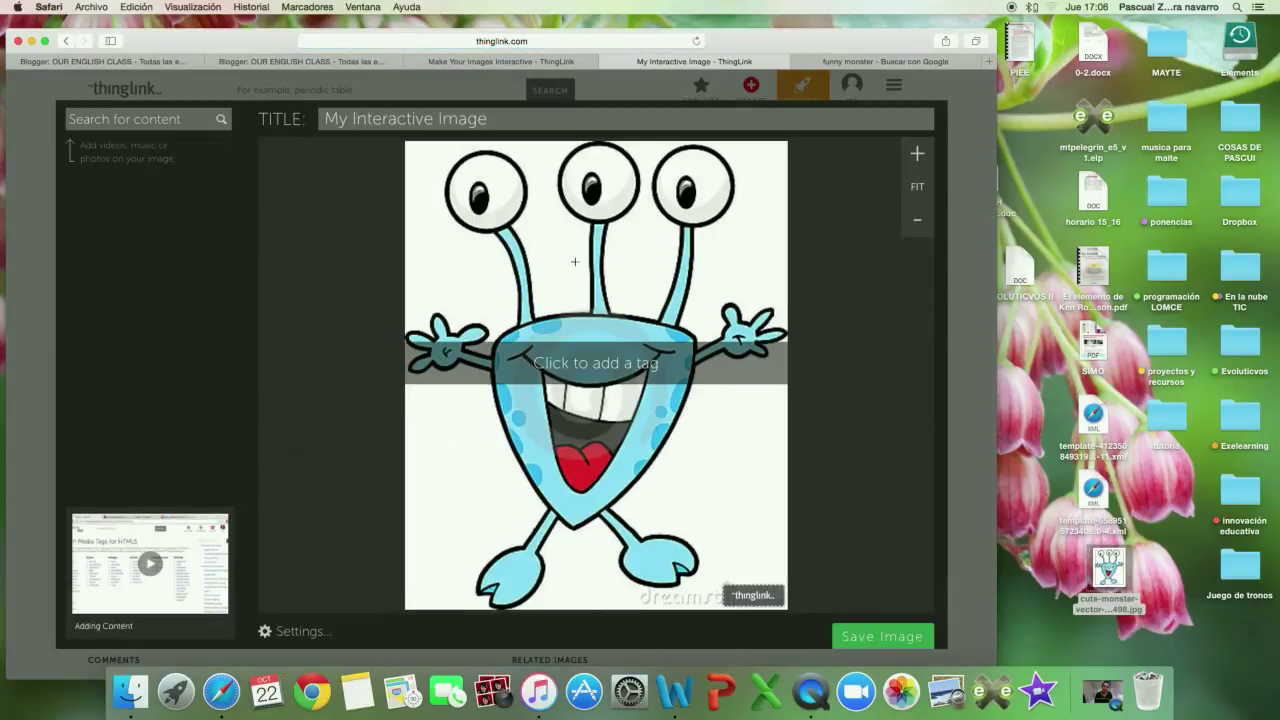
Tag the monster's left eye with the caption 'It has got three big eyes to see.'
{"action": "left_click", "coordinate": [530, 317]}
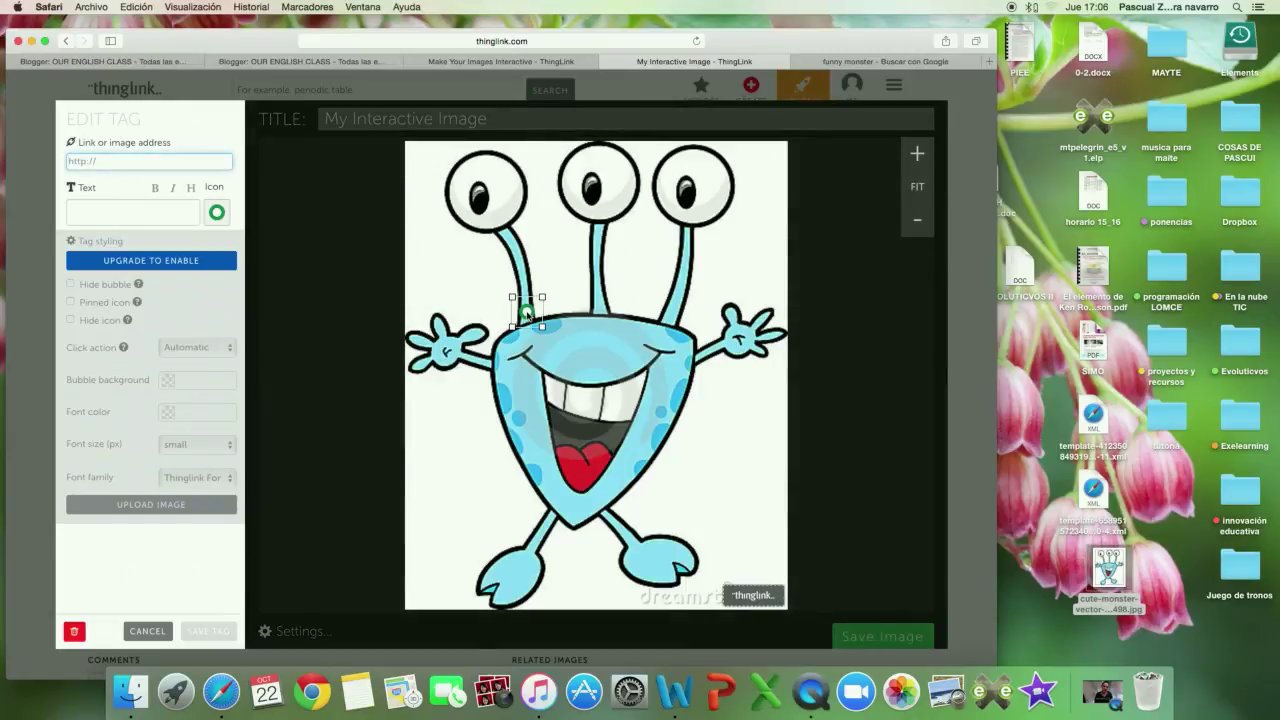
{"action": "left_click_drag", "start_coordinate": [527, 313], "coordinate": [502, 199]}
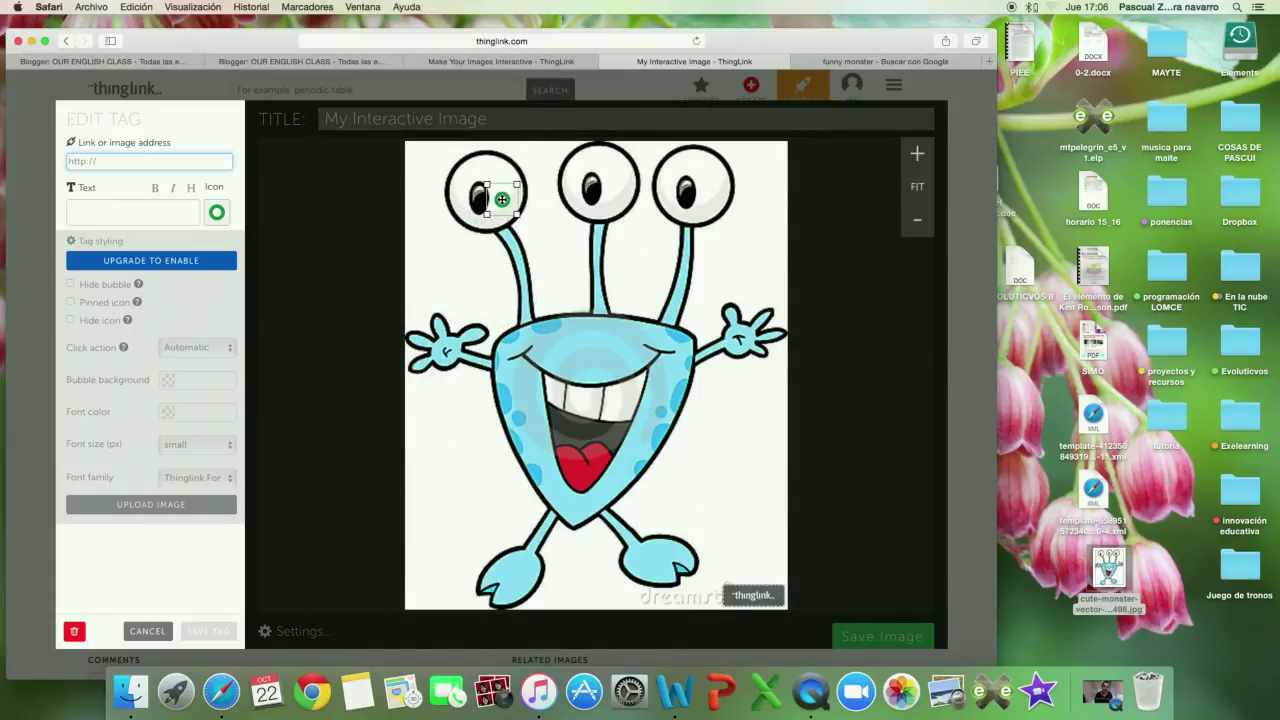
{"action": "left_click", "coordinate": [128, 216]}
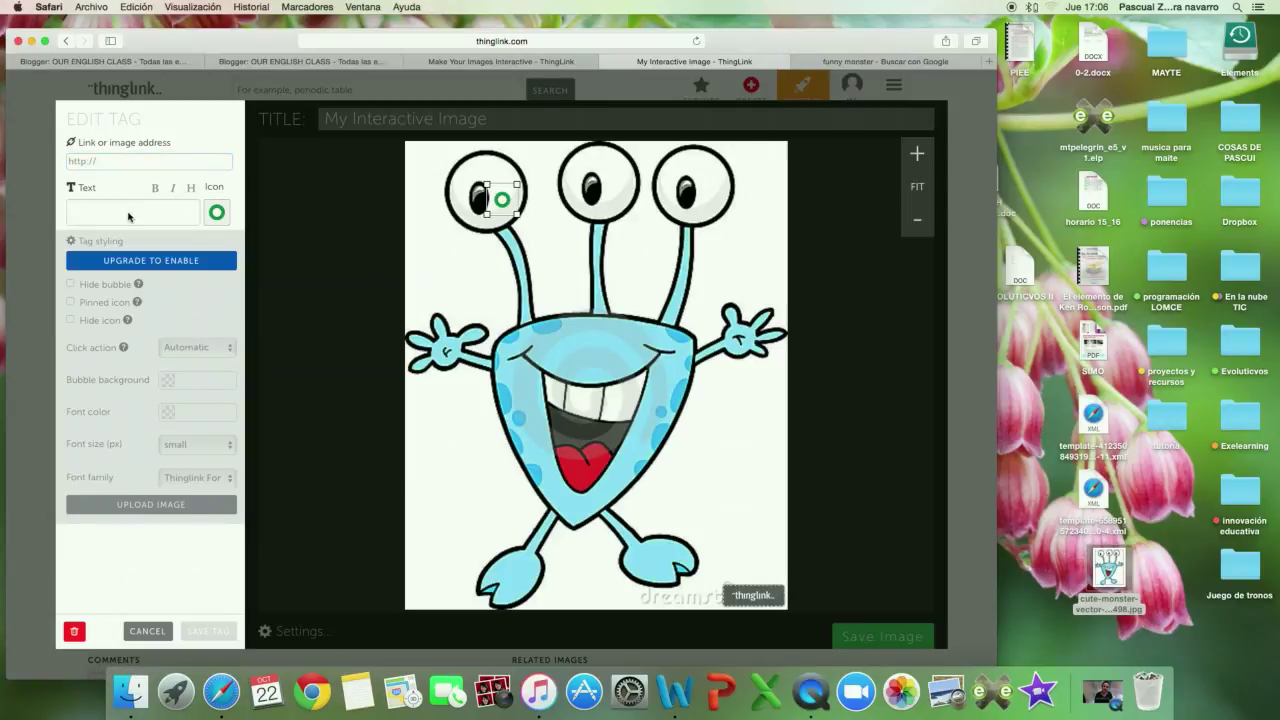
{"action": "type", "text": "It has got"}
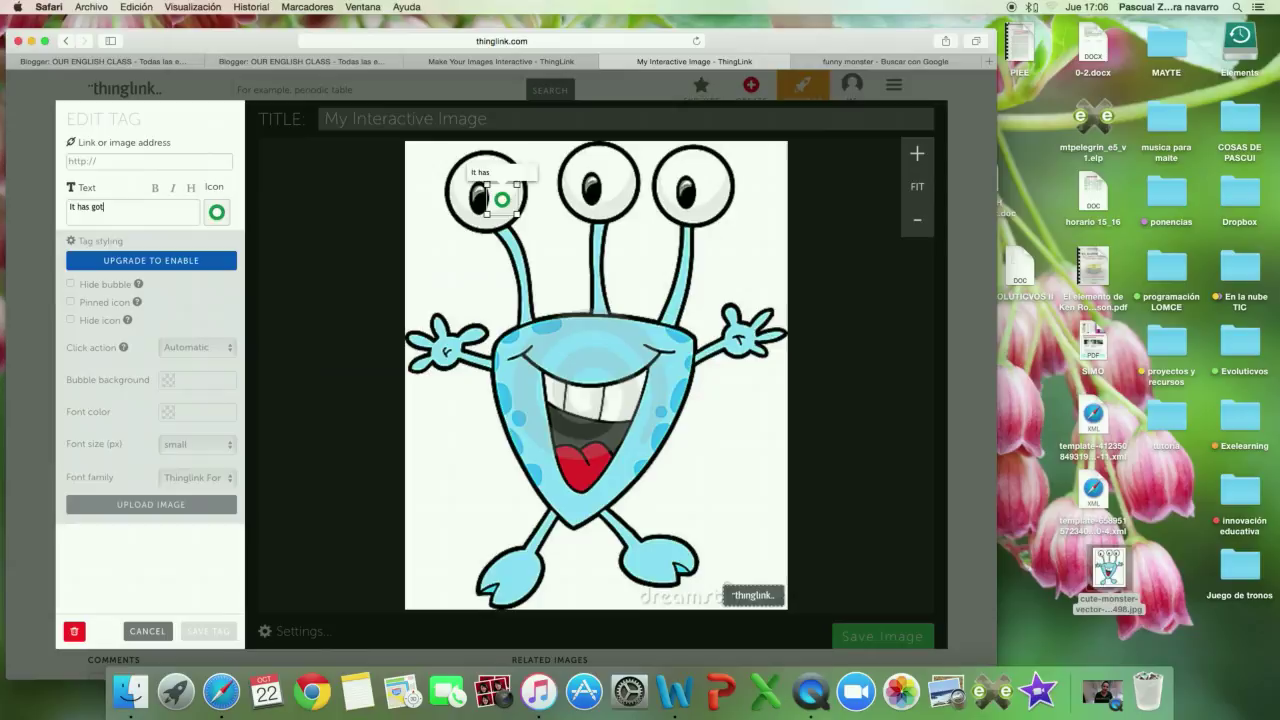
{"action": "type", "text": " three "}
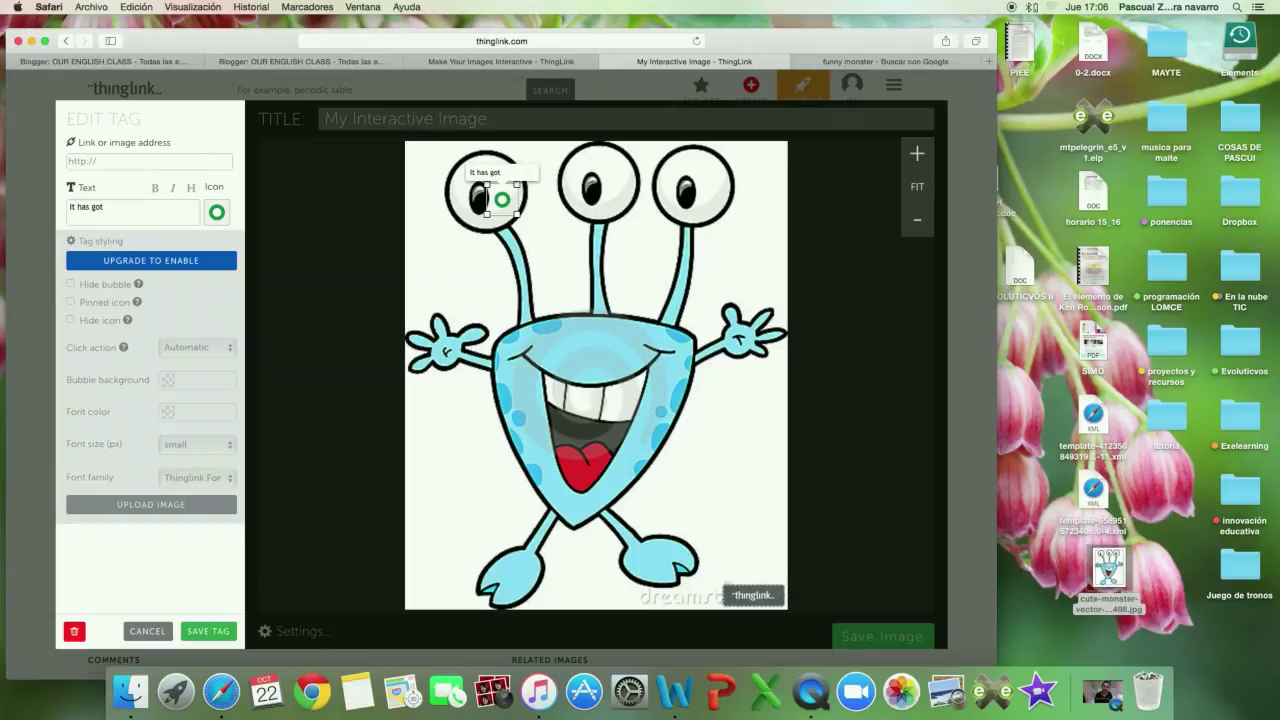
{"action": "type", "text": "bi"}
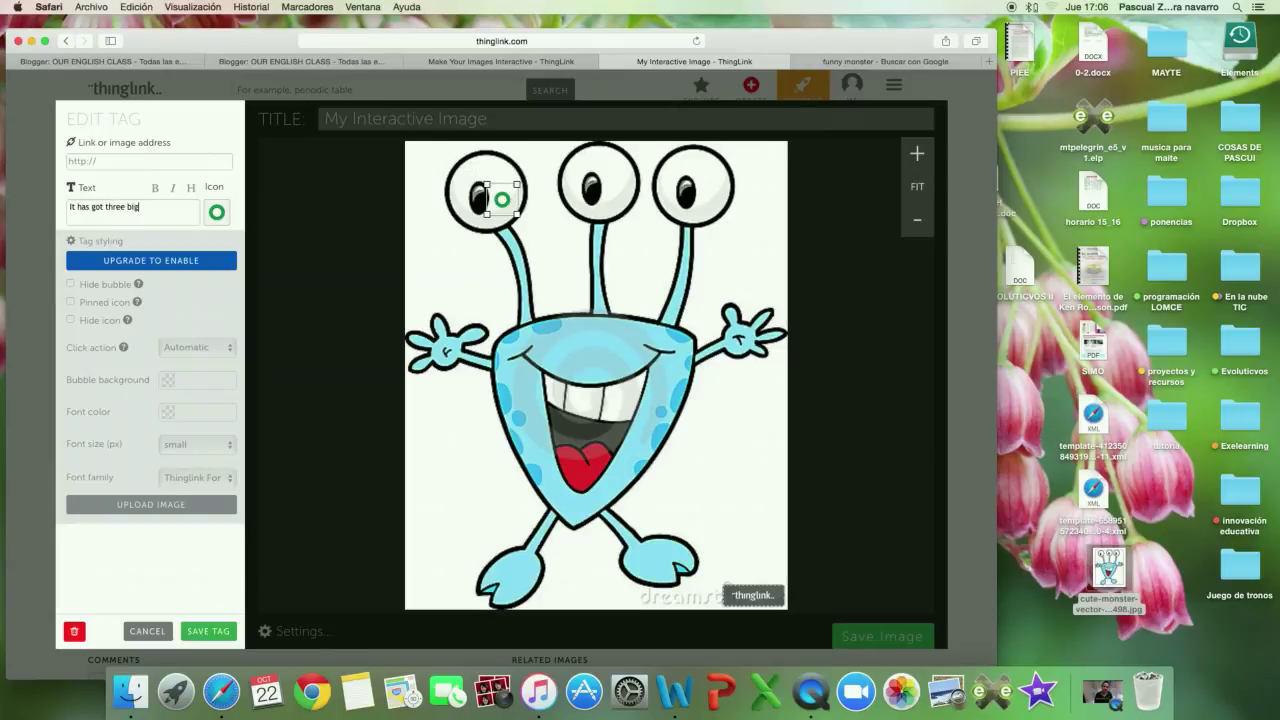
{"action": "type", "text": "g"}
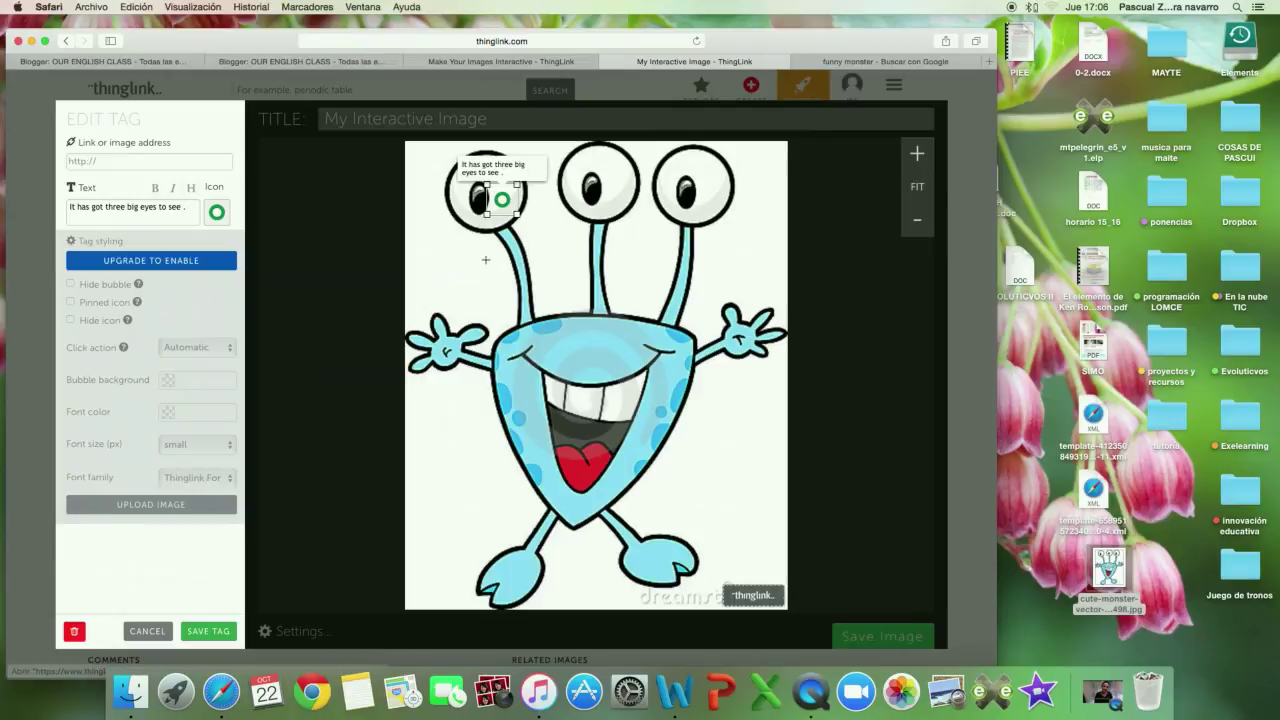
{"action": "key", "text": "Return"}
Add a red tag and move it from the middle eye onto the monster's mouth
{"action": "left_click", "coordinate": [600, 198]}
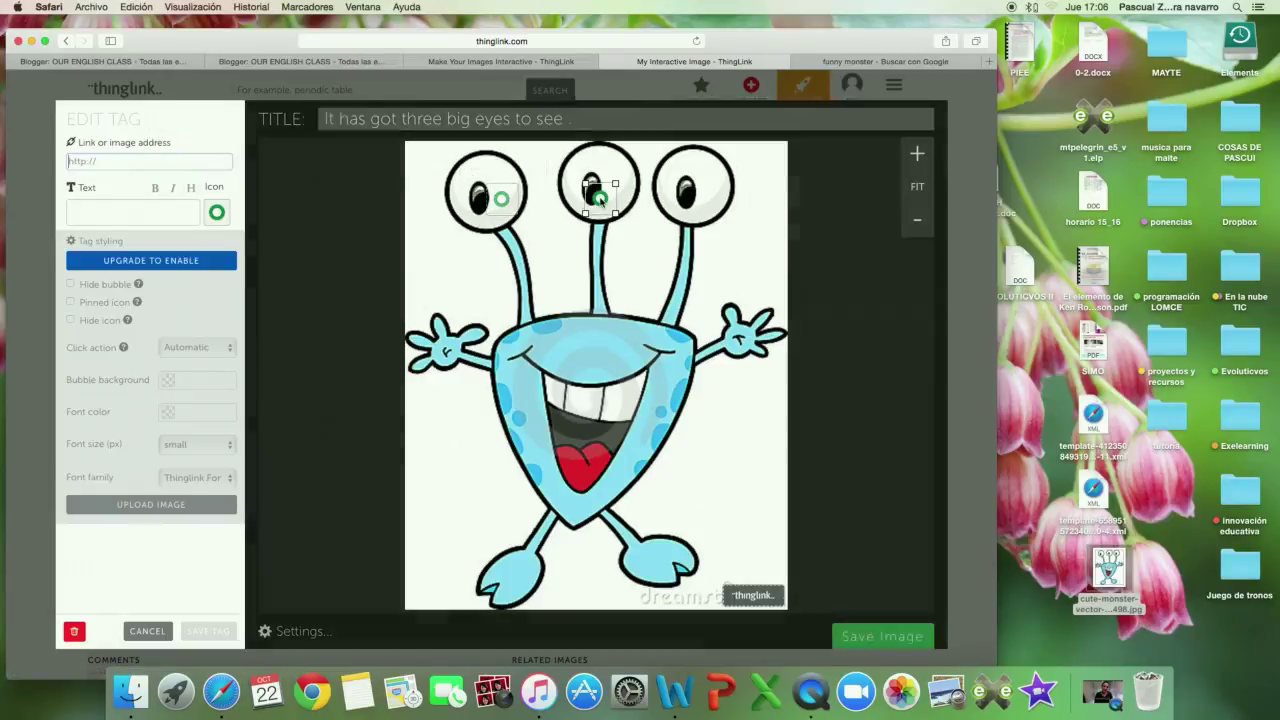
{"action": "left_click", "coordinate": [216, 212]}
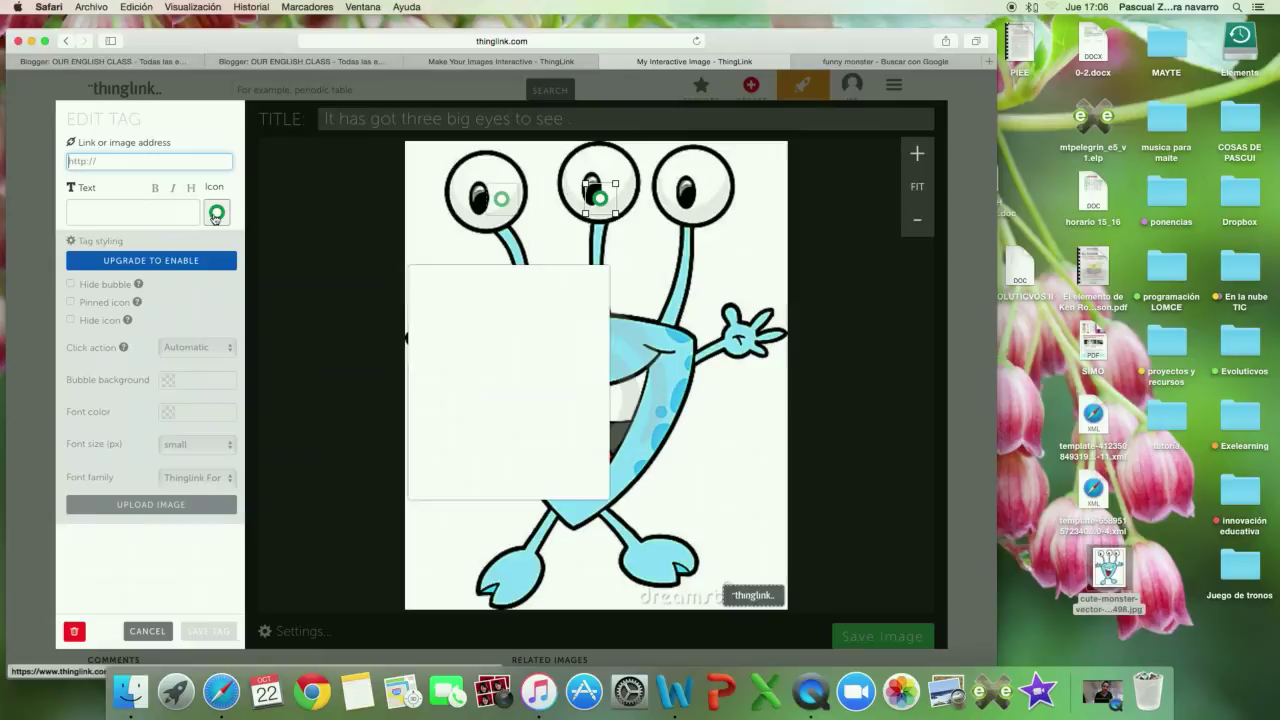
{"action": "left_click", "coordinate": [537, 313]}
{"action": "scroll", "coordinate": [535, 314], "scroll_direction": "down", "scroll_amount": 1}
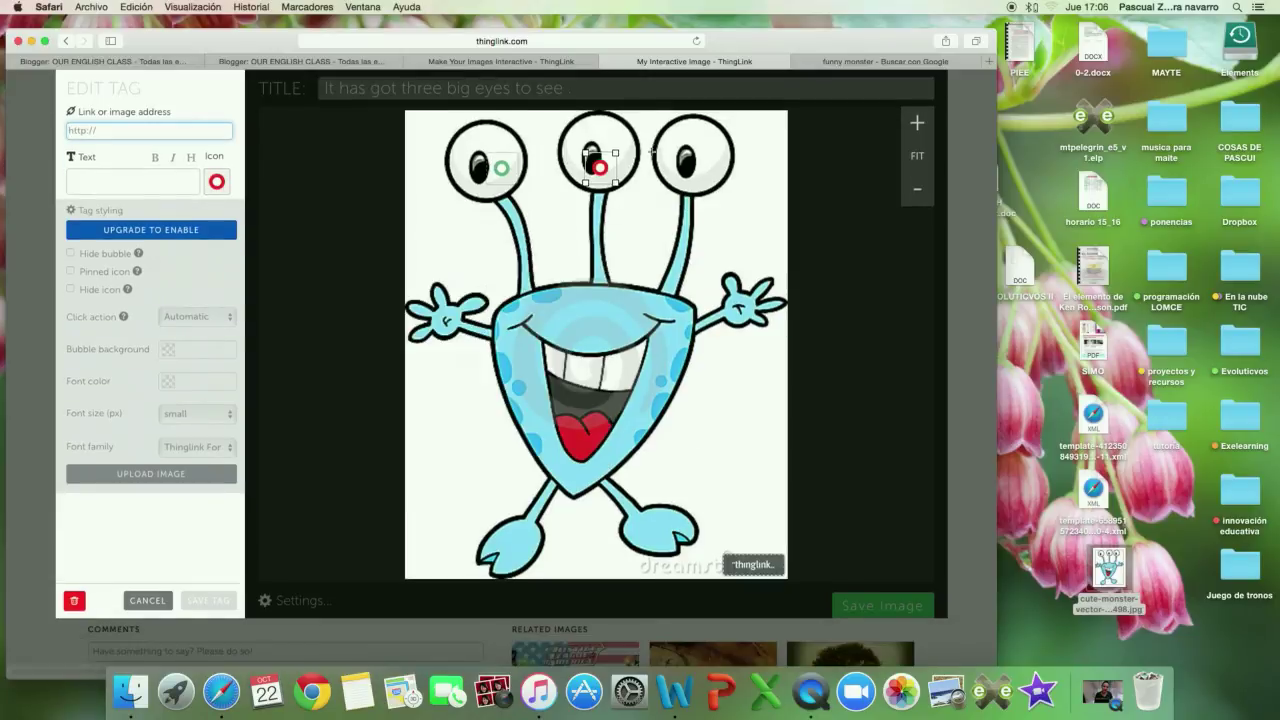
{"action": "mouse_move", "coordinate": [598, 167]}
{"action": "left_mouse_down"}
{"action": "mouse_move", "coordinate": [584, 372]}
{"action": "mouse_move", "coordinate": [607, 388]}
{"action": "left_mouse_up"}
Caption the mouth tag 'It has got very big teeth and a big mouth' and save it
{"action": "left_click", "coordinate": [108, 187]}
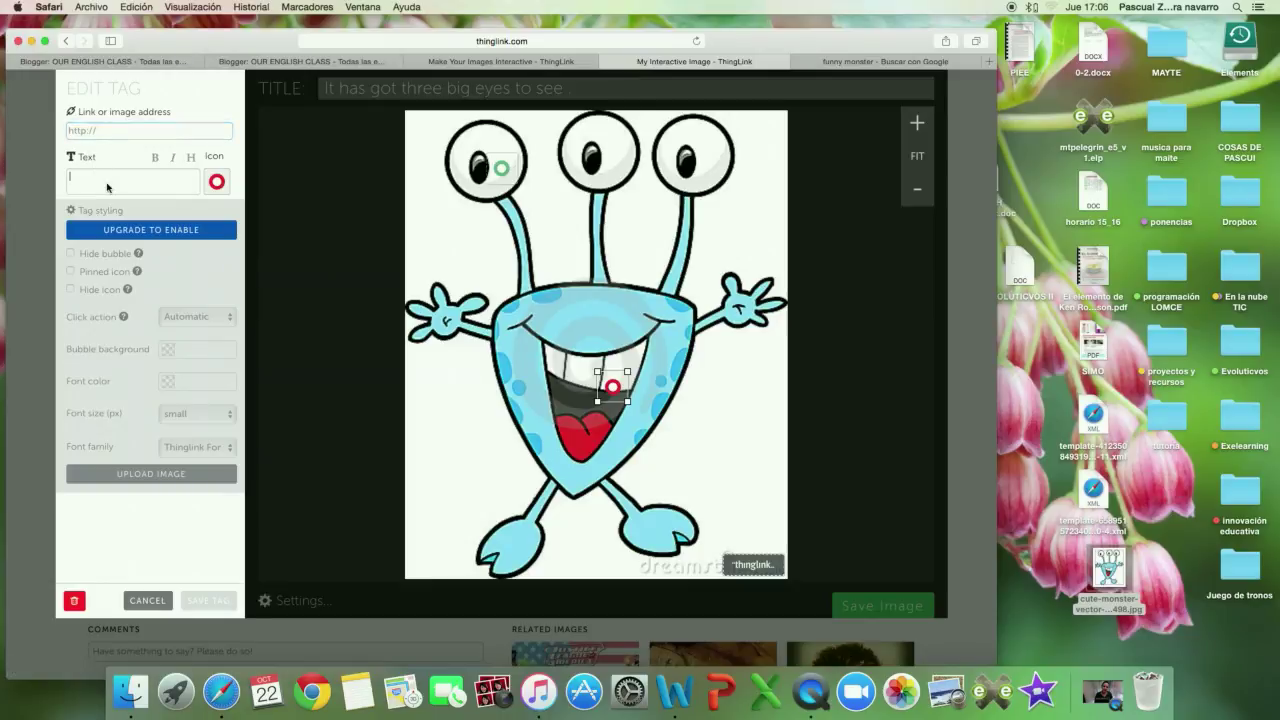
{"action": "type", "text": "Ithas"}
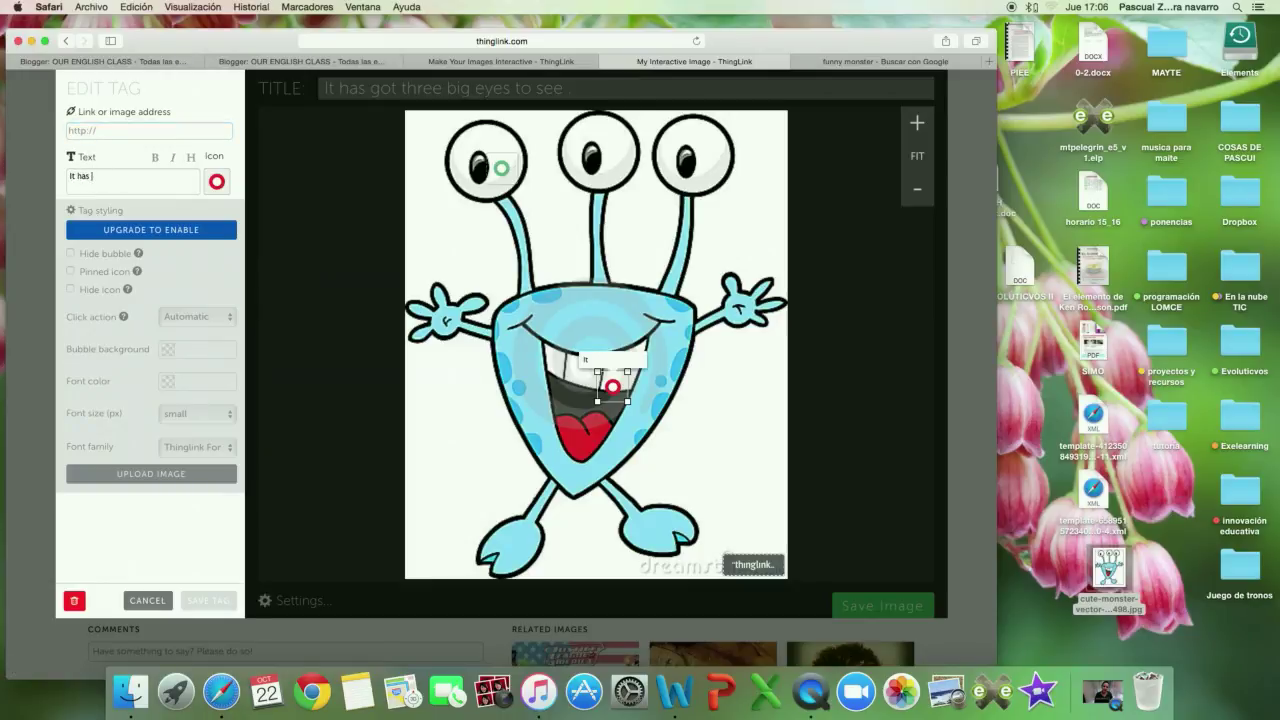
{"action": "type", "text": "t"}
{"action": "key", "text": "BackSpace"}
{"action": "key", "text": "BackSpace"}
{"action": "key", "text": "BackSpace"}
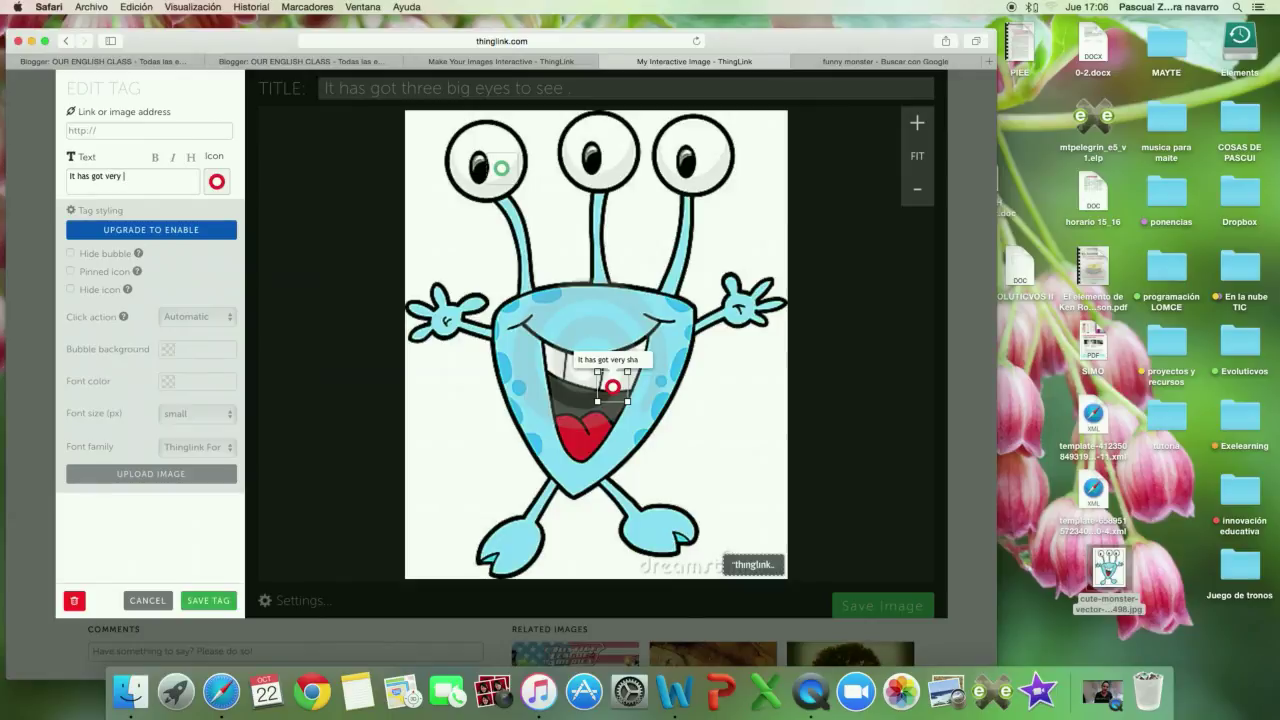
{"action": "type", "text": "big teeth"}
{"action": "type", "text": "a"}
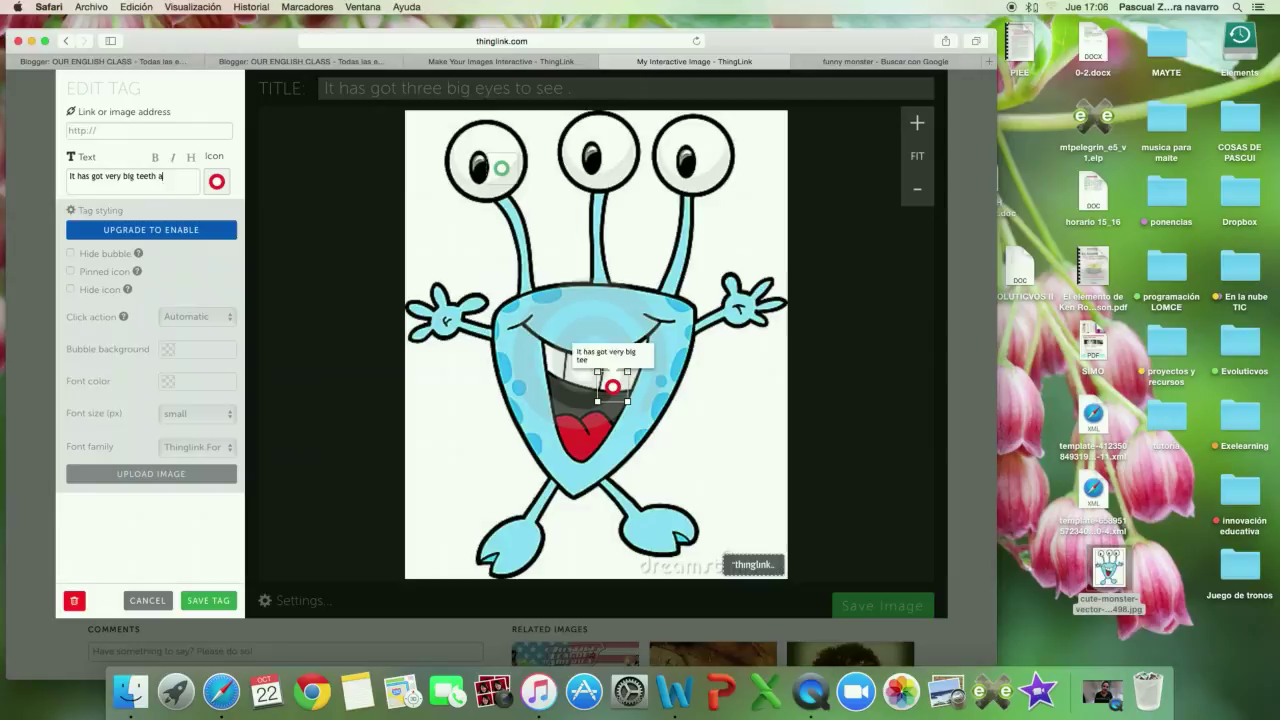
{"action": "type", "text": "nd a bigmo"}
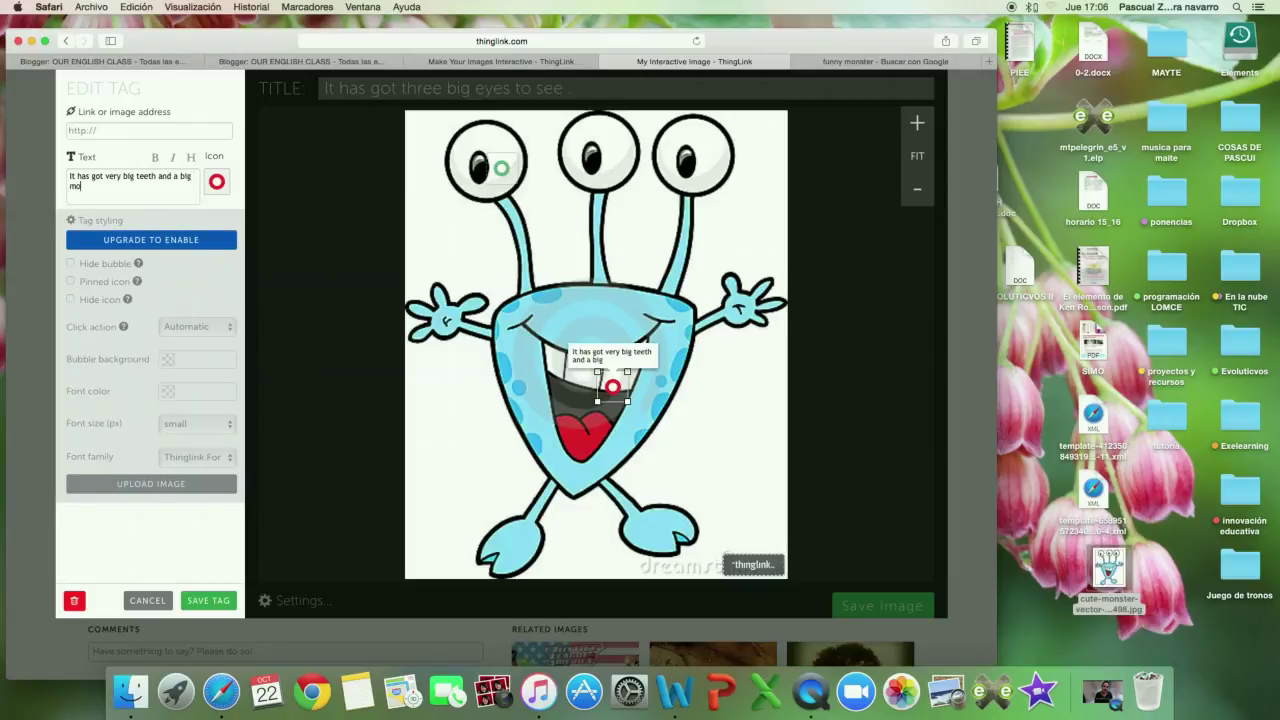
{"action": "type", "text": "h"}
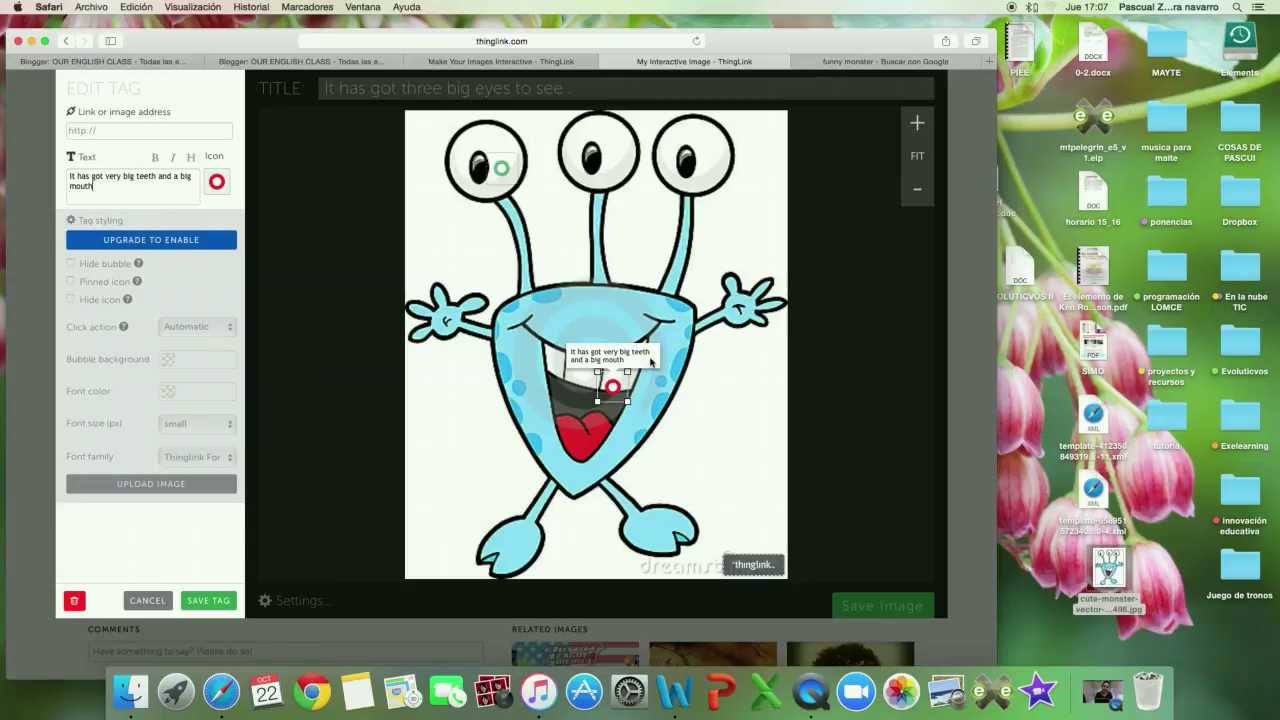
{"action": "left_click", "coordinate": [743, 408]}
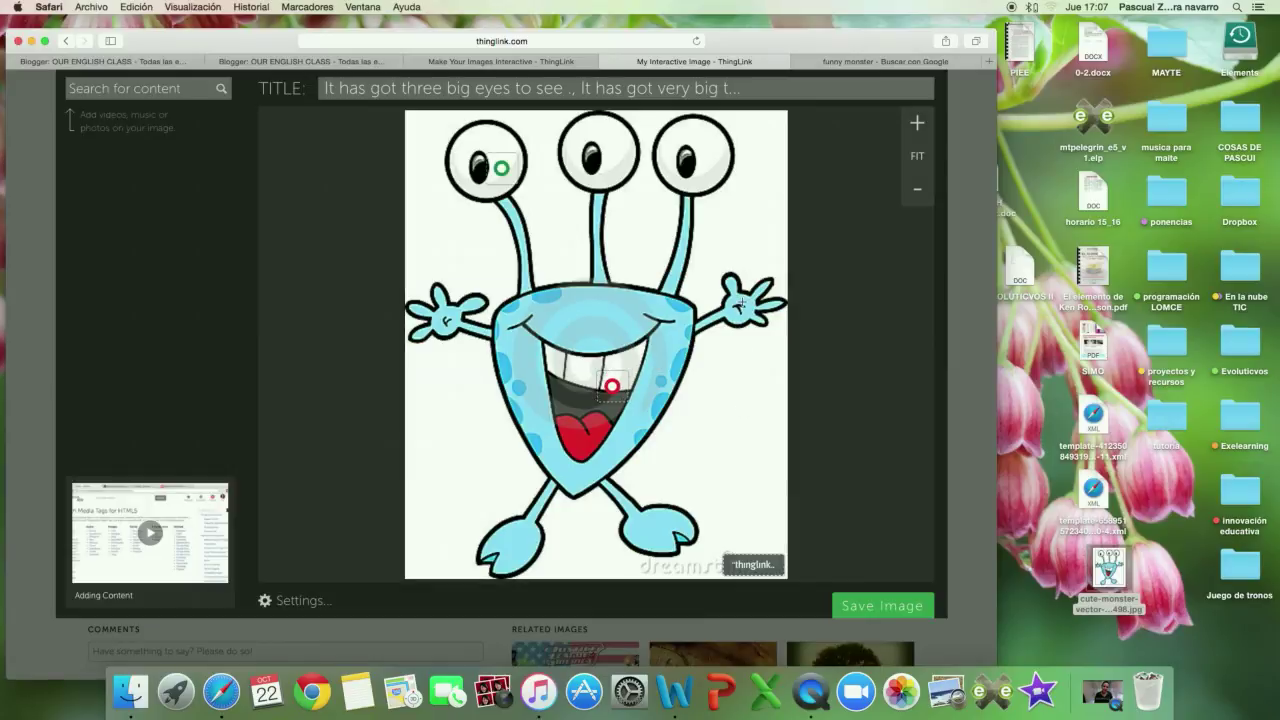
Add a yellow tag on the hand captioned 'It has got two hands to touch you'
{"action": "left_click", "coordinate": [741, 300]}
{"action": "left_click", "coordinate": [217, 182]}
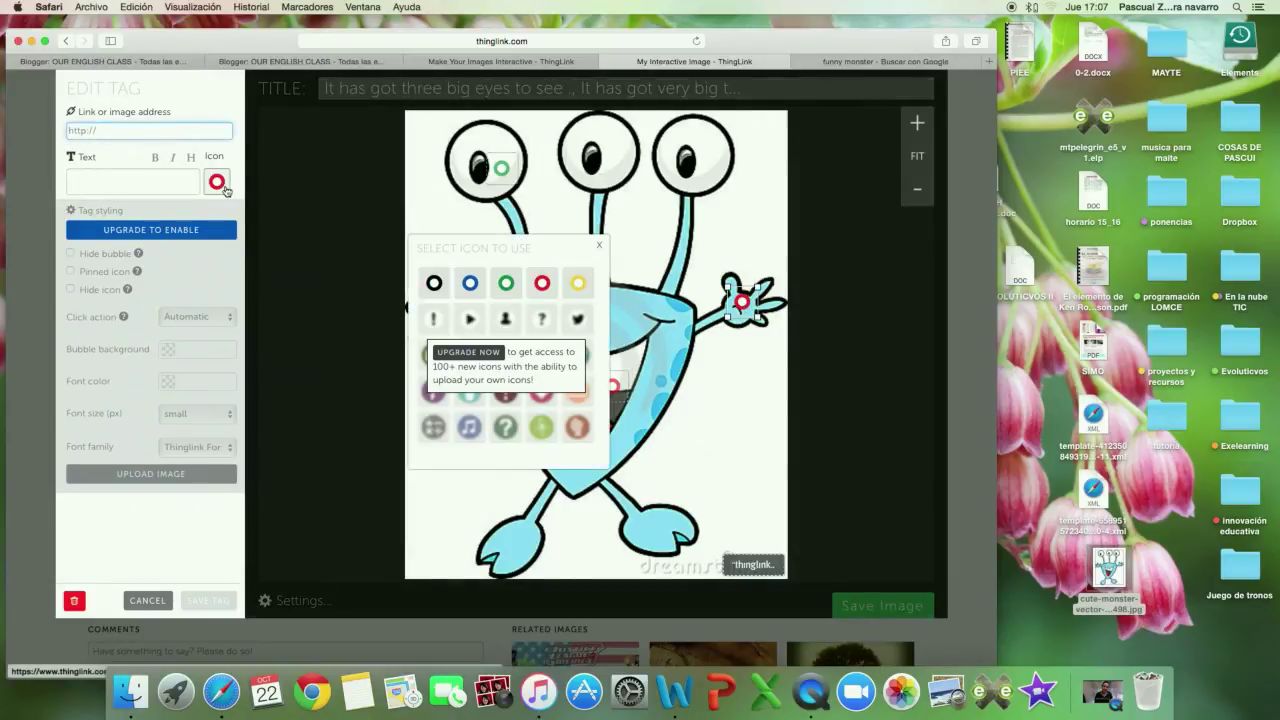
{"action": "left_click", "coordinate": [578, 283]}
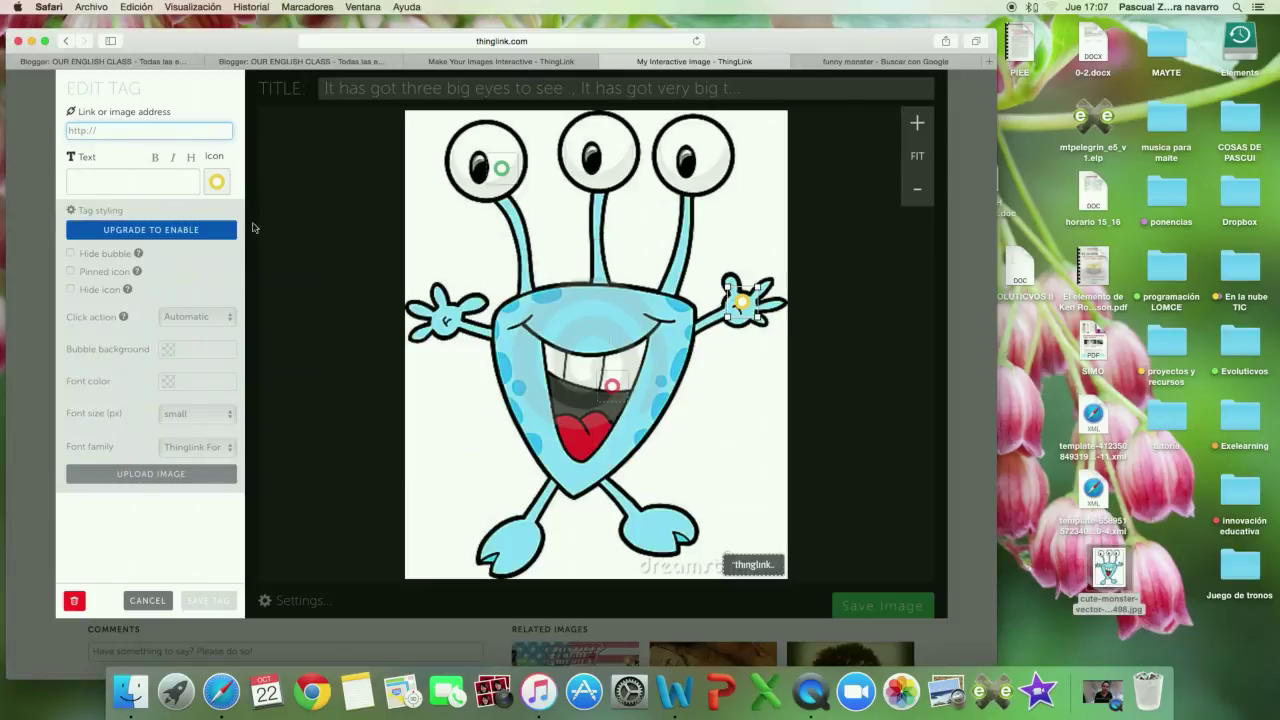
{"action": "left_click", "coordinate": [193, 184]}
{"action": "type", "text": "It"}
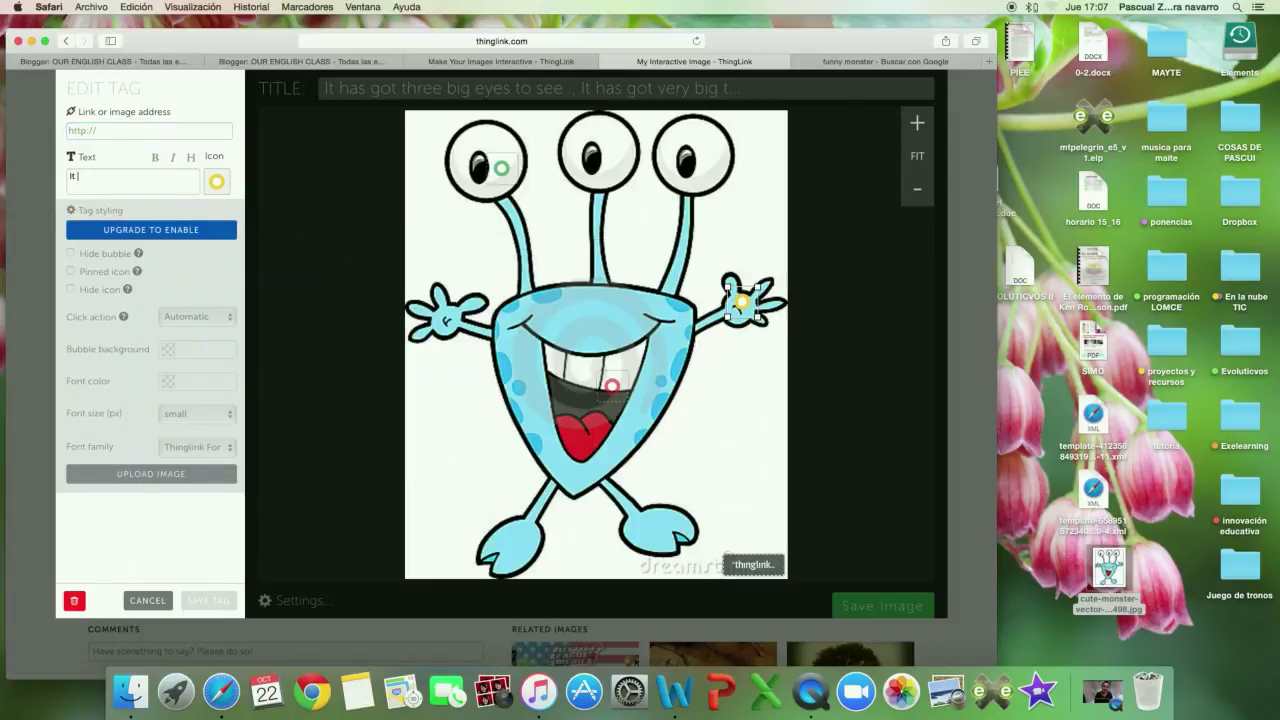
{"action": "type", "text": "has got two"}
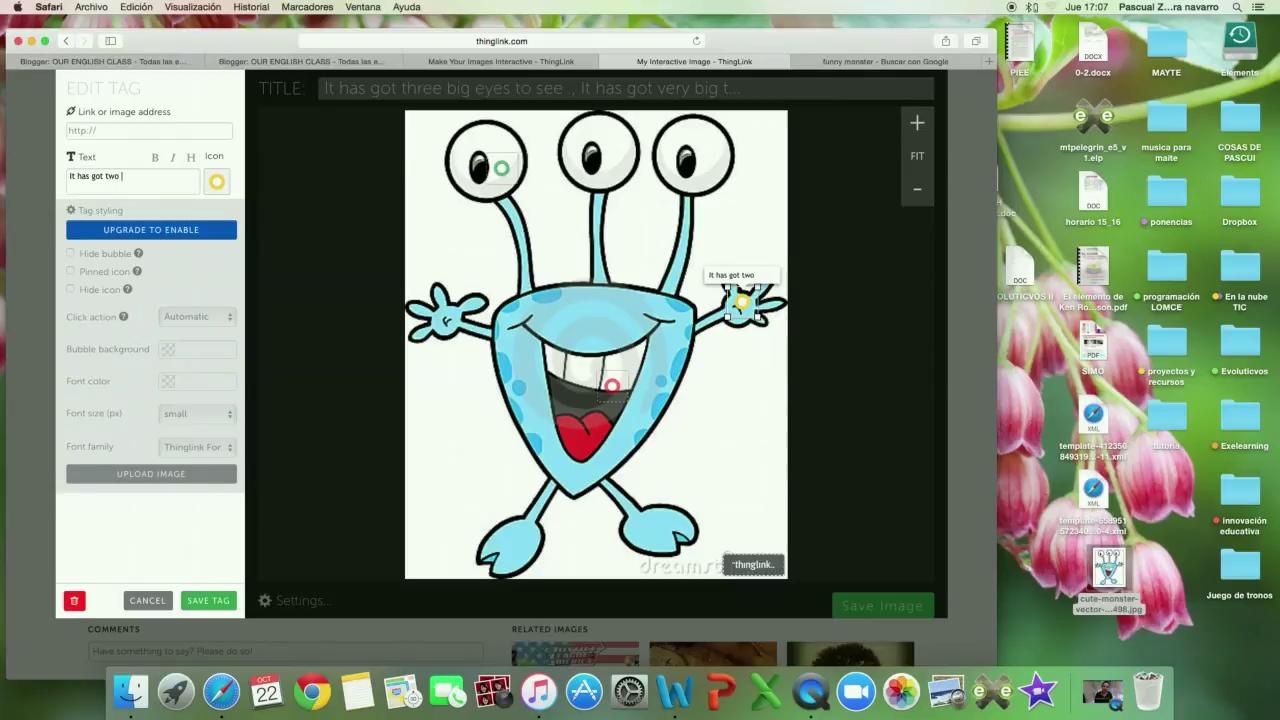
{"action": "type", "text": " d "}
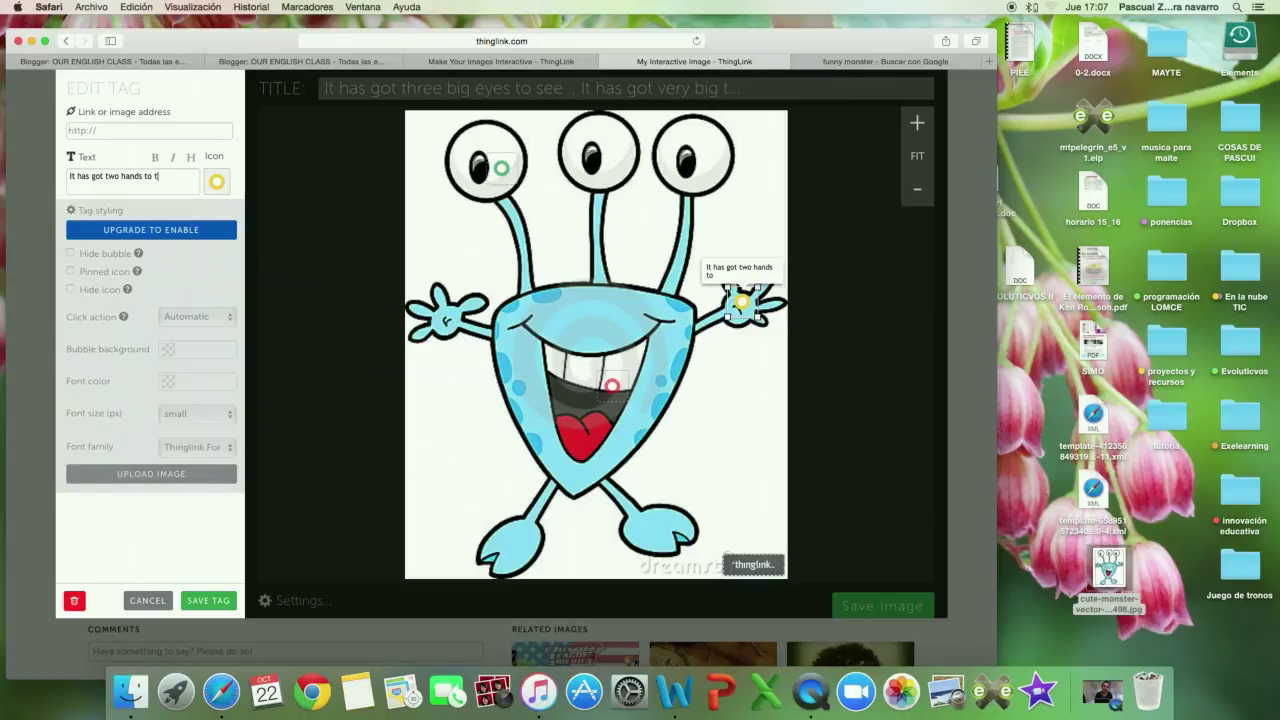
{"action": "type", "text": "to"}
{"action": "type", "text": "uch you"}
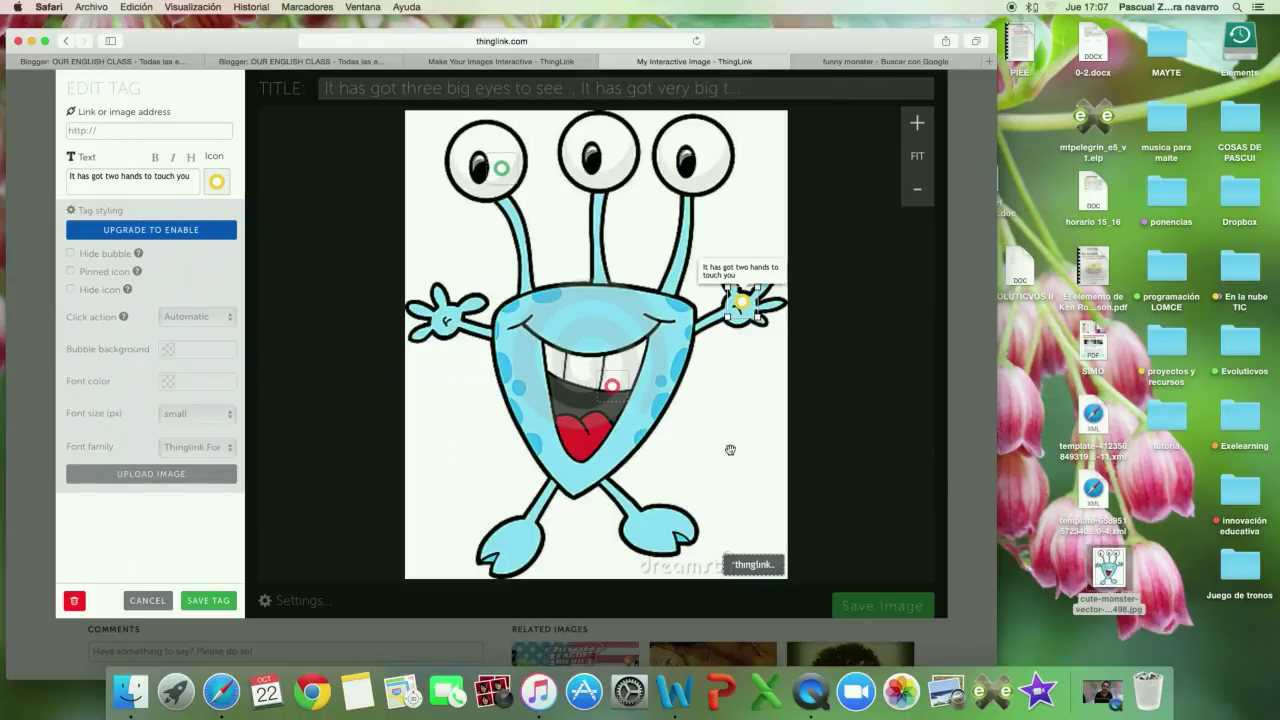
{"action": "left_click", "coordinate": [208, 600]}
Extend the mouth tag's caption so it ends with 'to eat'
{"action": "left_click", "coordinate": [612, 386]}
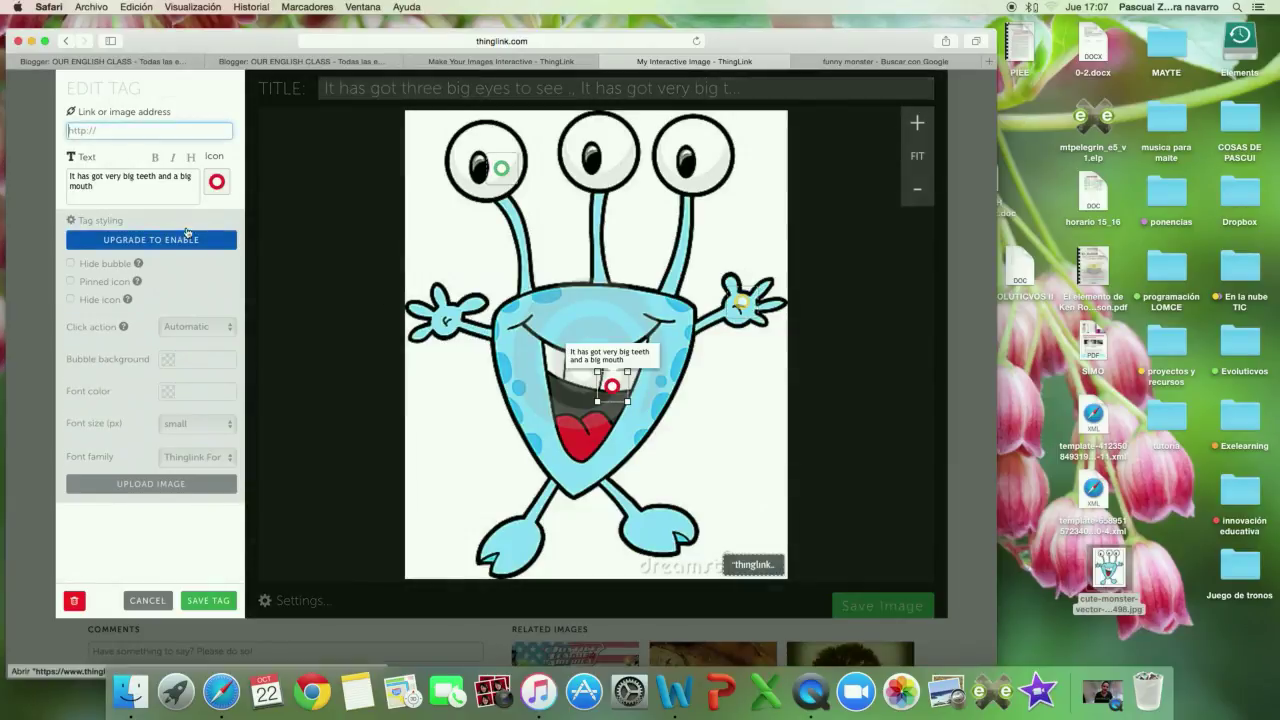
{"action": "left_click", "coordinate": [99, 183]}
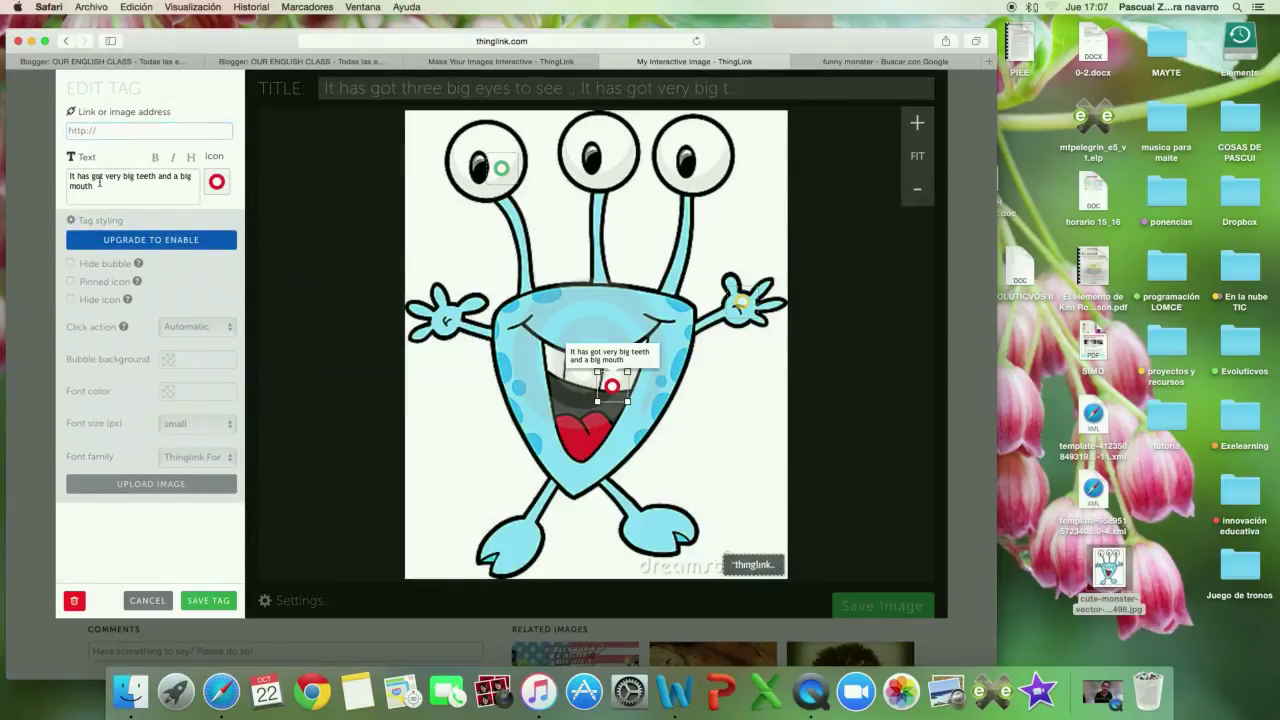
{"action": "type", "text": " to eat"}
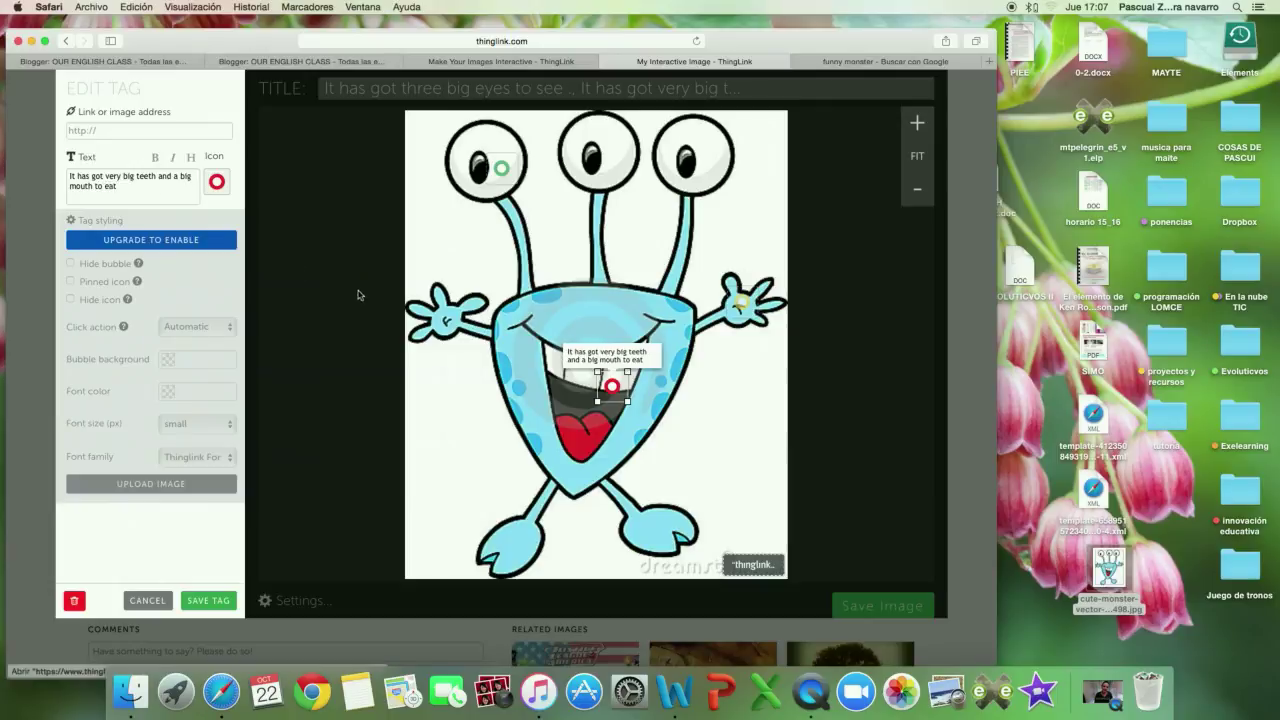
{"action": "key", "text": "Return"}
Add a black tag on the foot captioned 'It has got two feet to run and jump'
{"action": "left_click", "coordinate": [657, 522]}
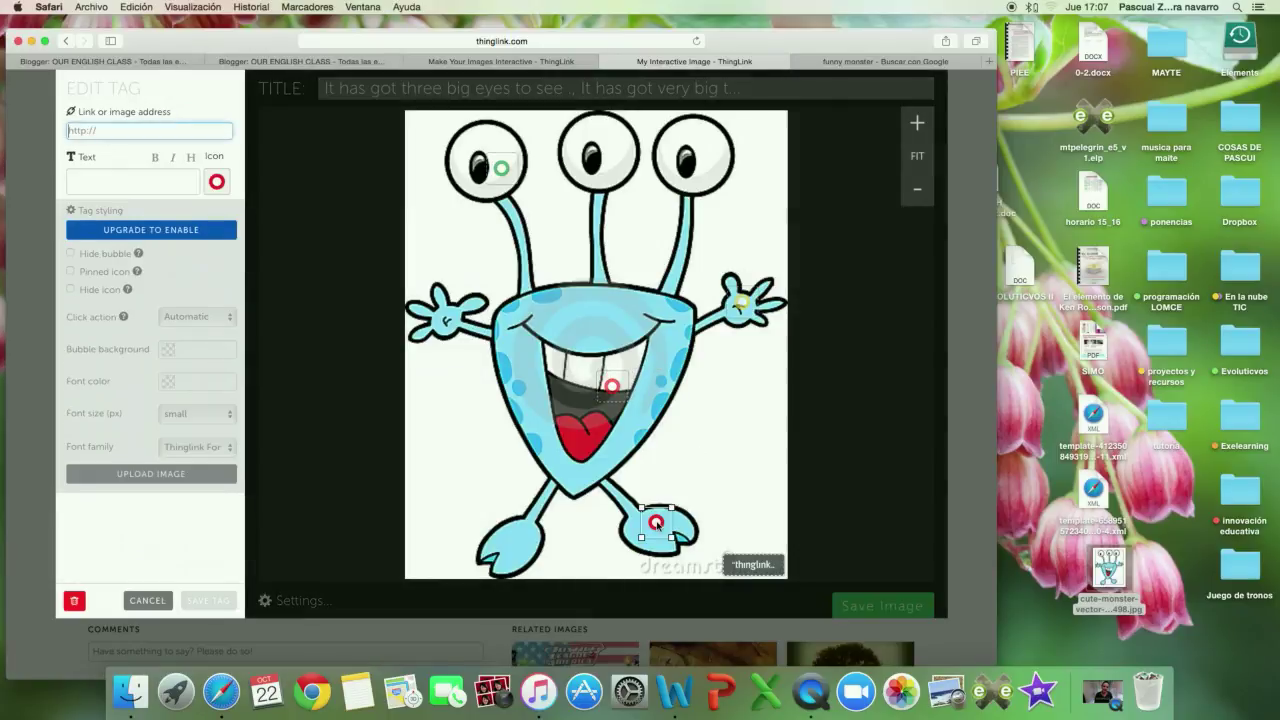
{"action": "left_click", "coordinate": [220, 188]}
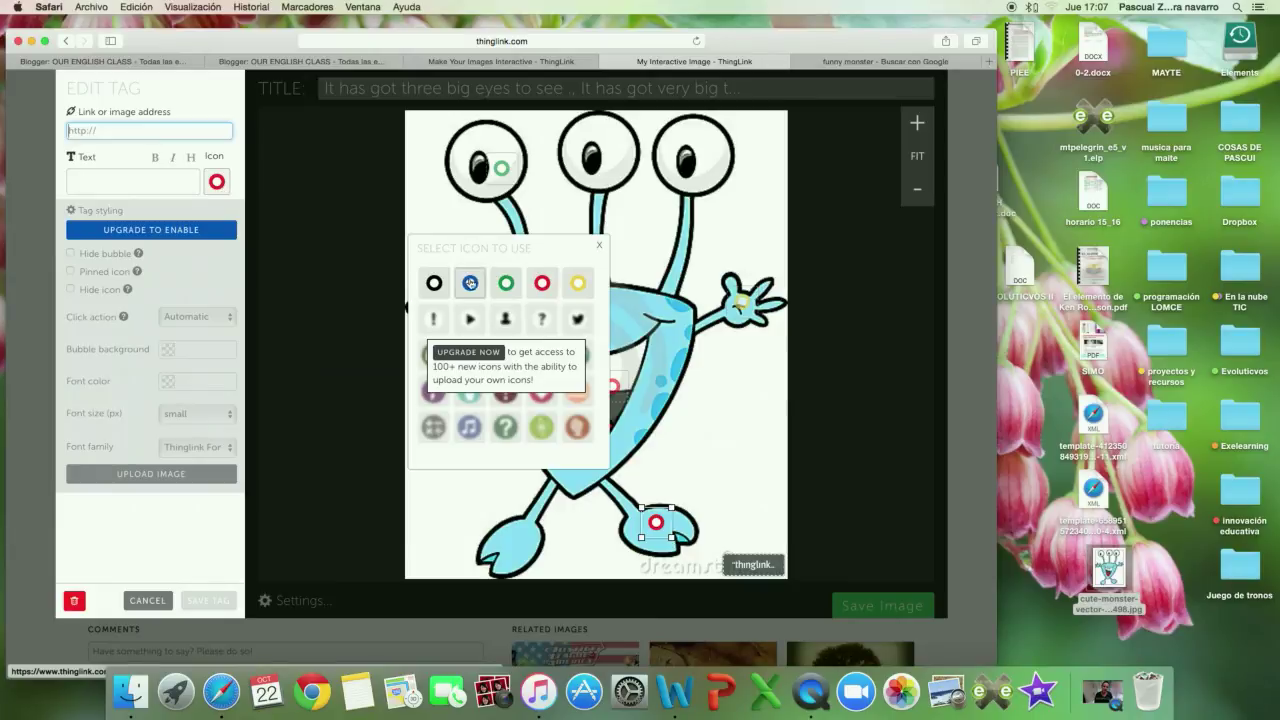
{"action": "left_click", "coordinate": [434, 283]}
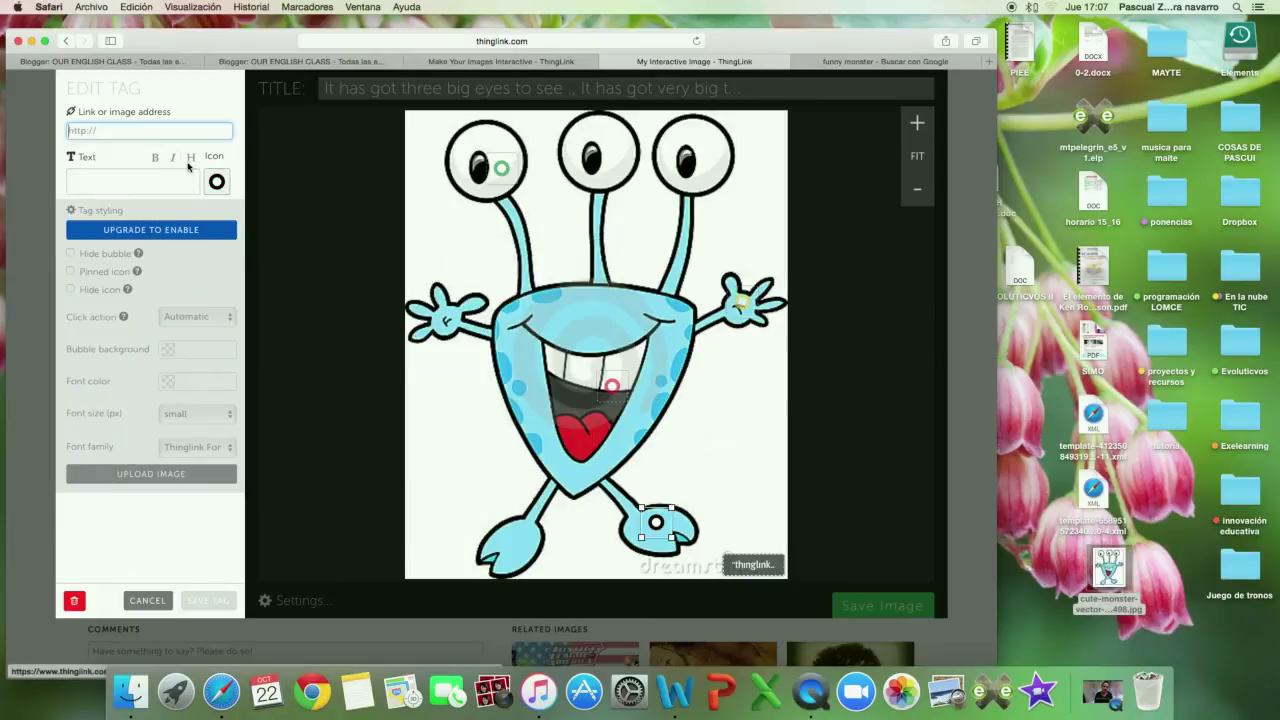
{"action": "left_click", "coordinate": [154, 181]}
{"action": "type", "text": "It"}
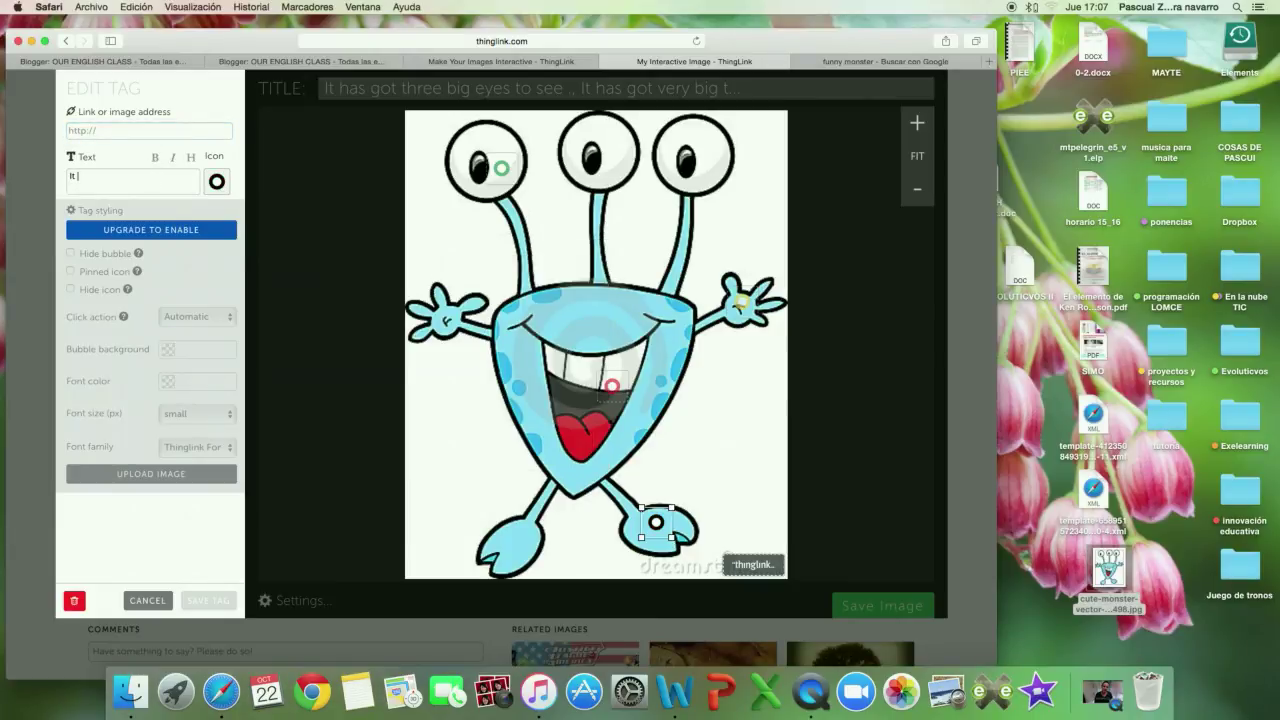
{"action": "type", "text": " has got tow f"}
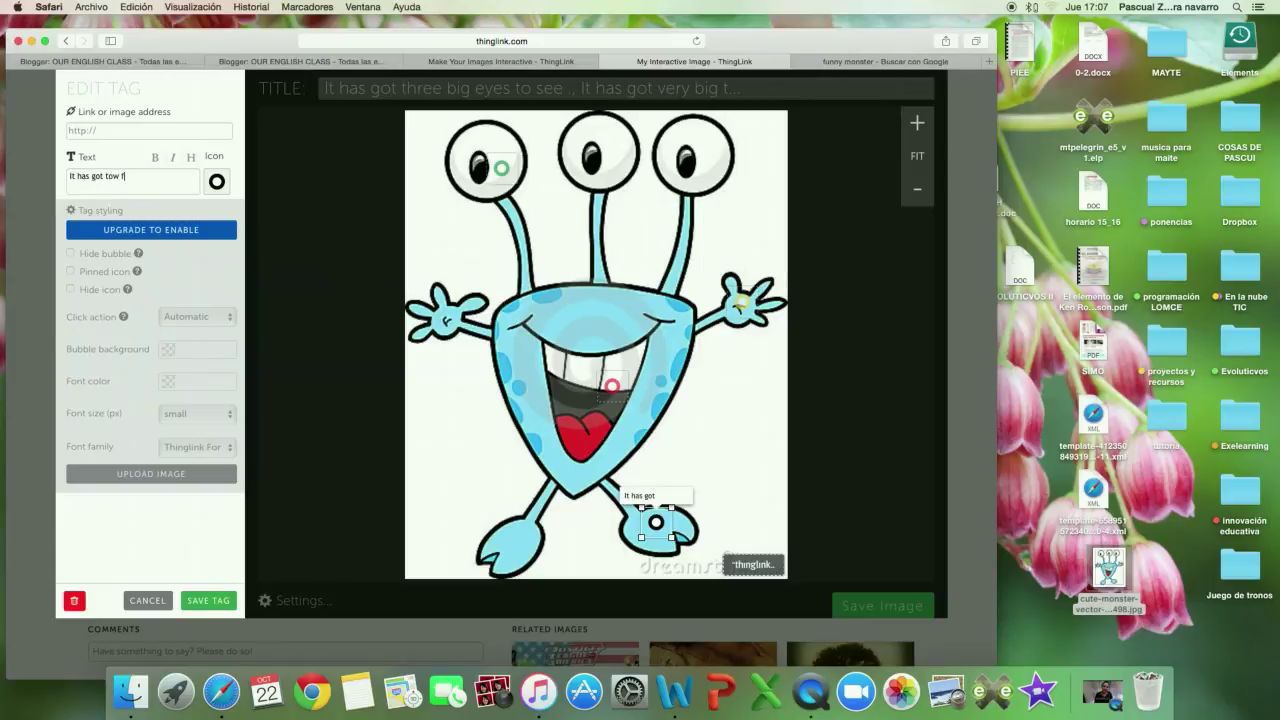
{"action": "key", "text": "BackSpace"}
{"action": "key", "text": "BackSpace"}
{"action": "type", "text": "ru"}
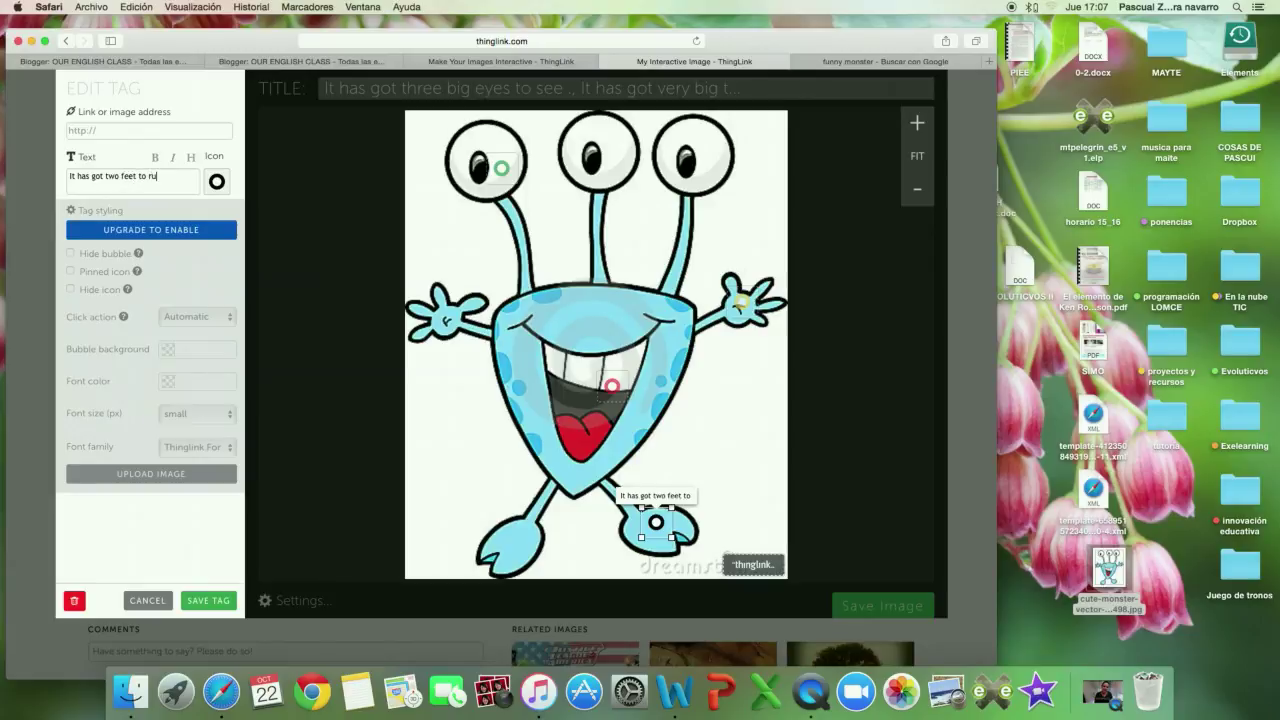
{"action": "type", "text": "p"}
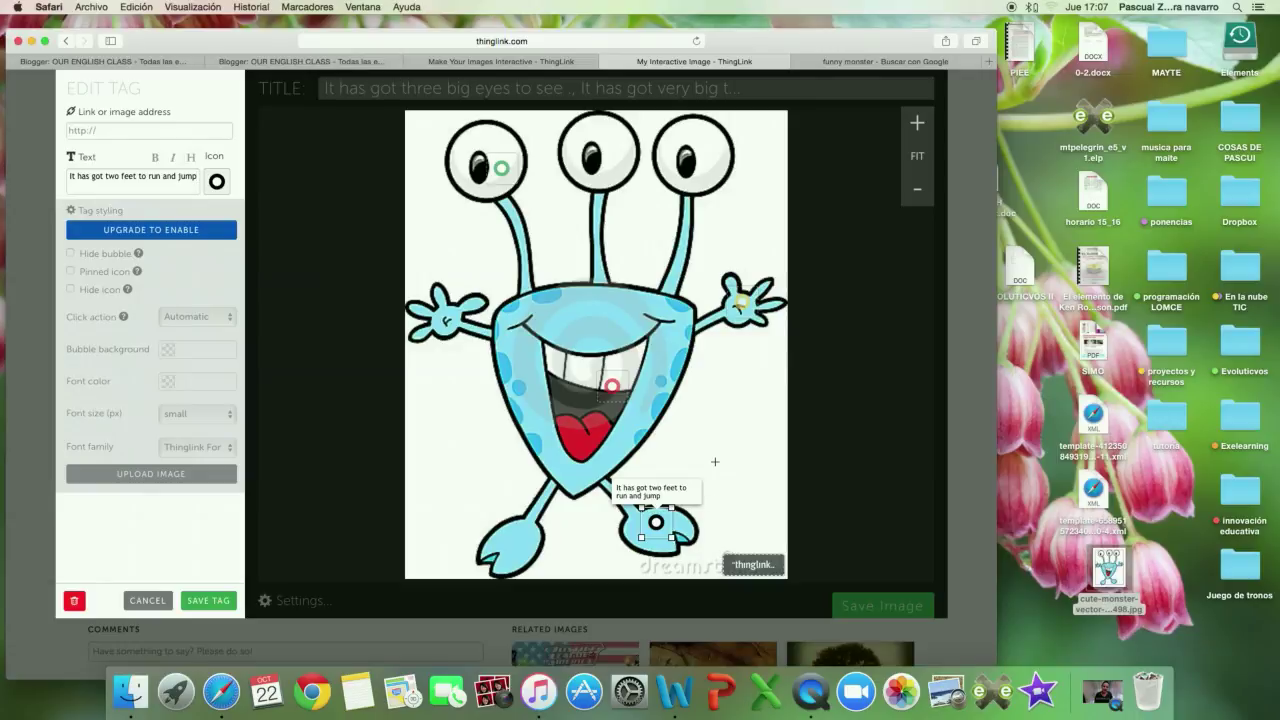
{"action": "left_click", "coordinate": [208, 600]}
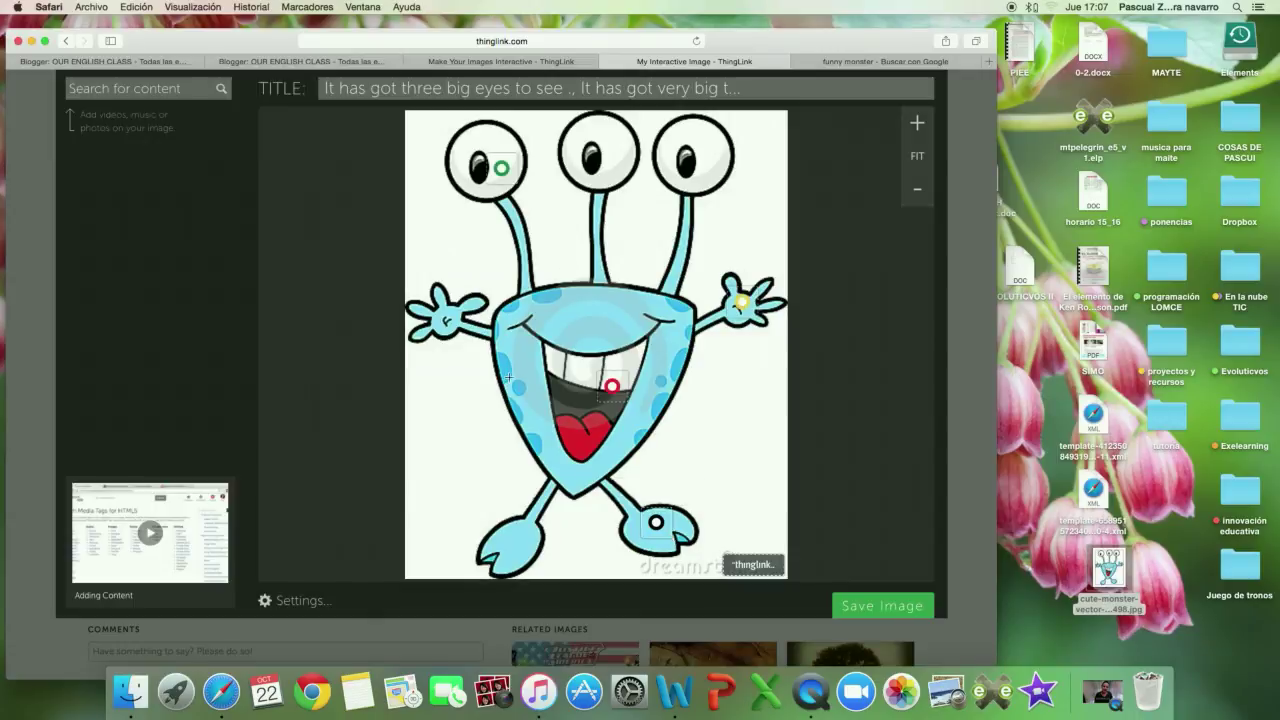
Add a green-ring tag on the monster's body reading 'It has got a blue body to dance'
{"action": "left_click", "coordinate": [669, 372]}
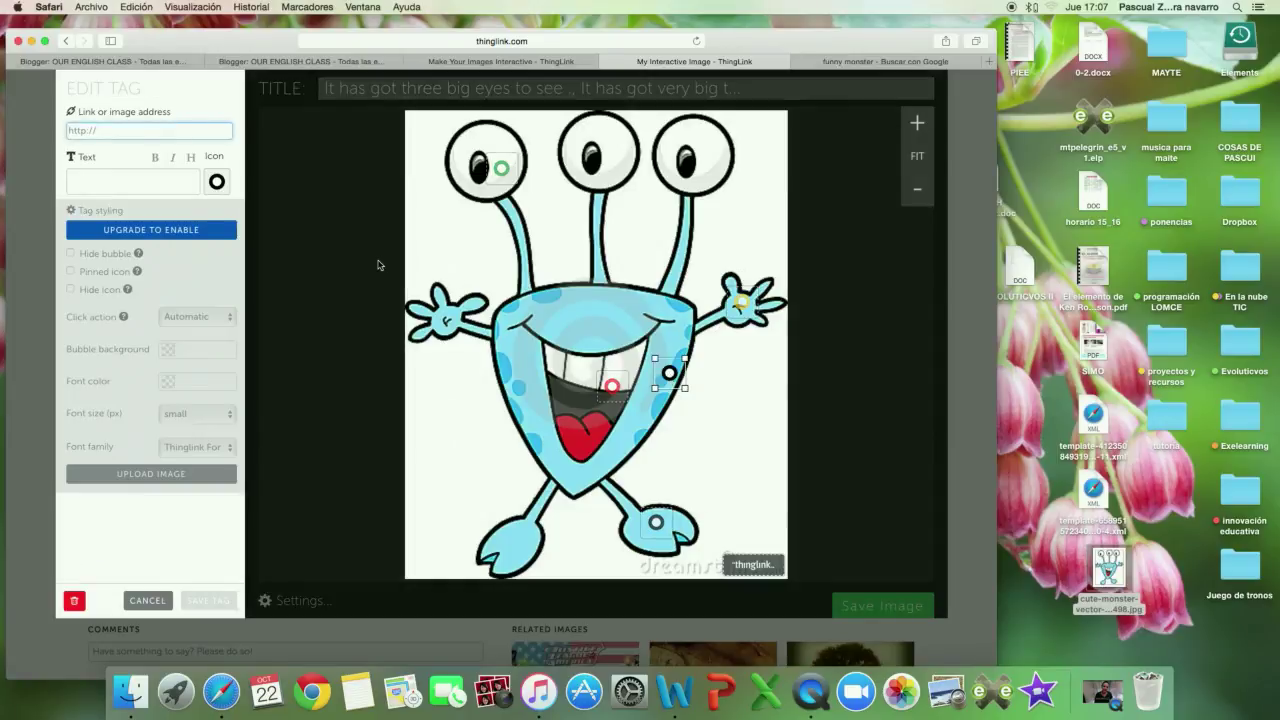
{"action": "left_click", "coordinate": [216, 182]}
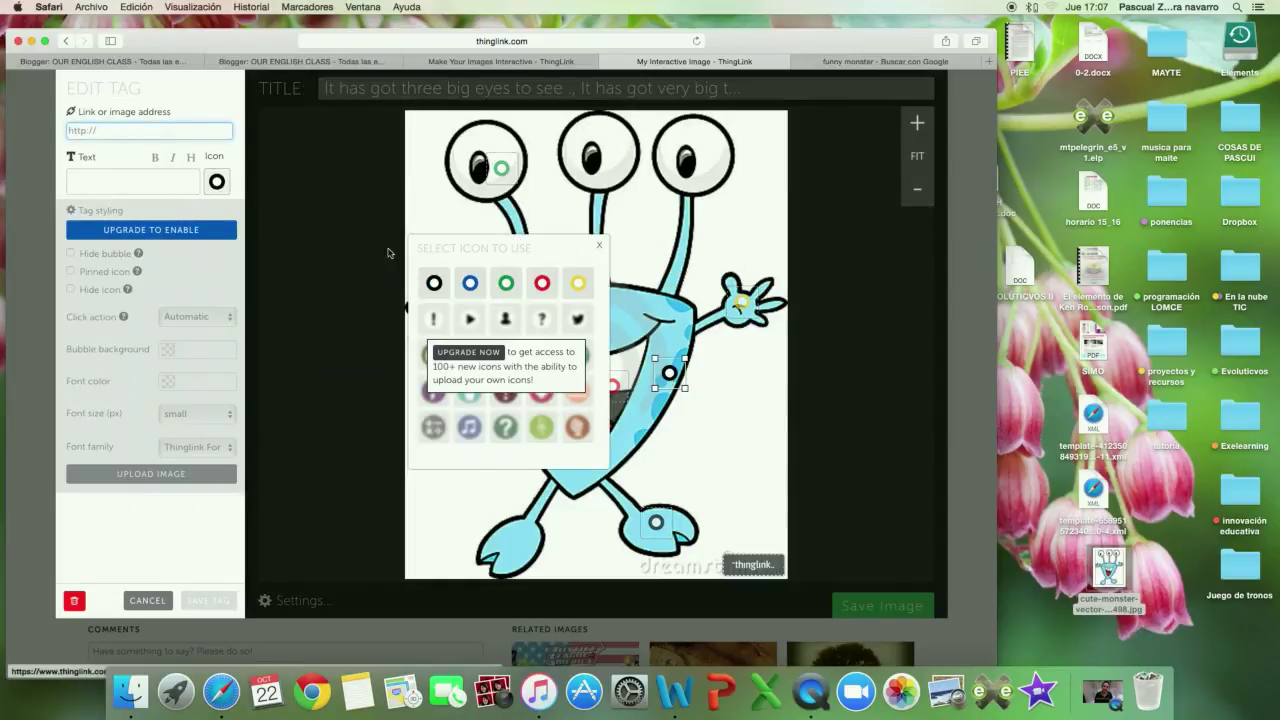
{"action": "left_click", "coordinate": [506, 283]}
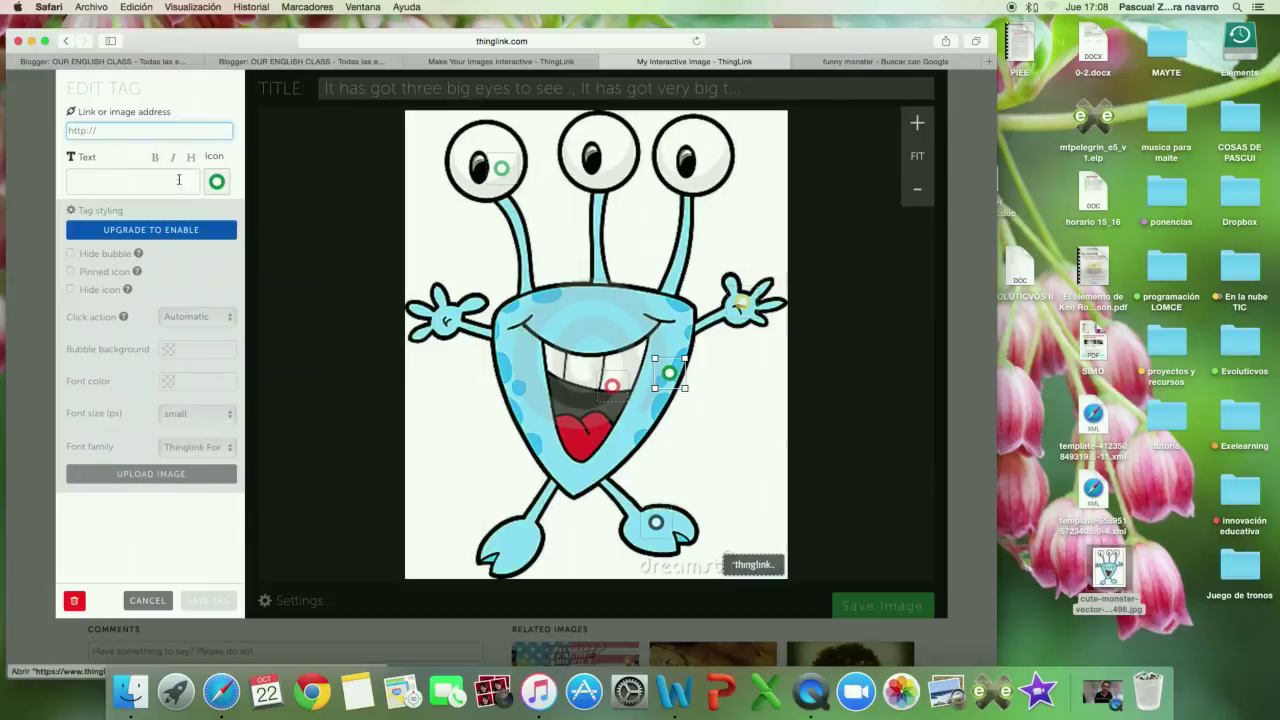
{"action": "left_click", "coordinate": [175, 183]}
{"action": "type", "text": "It h"}
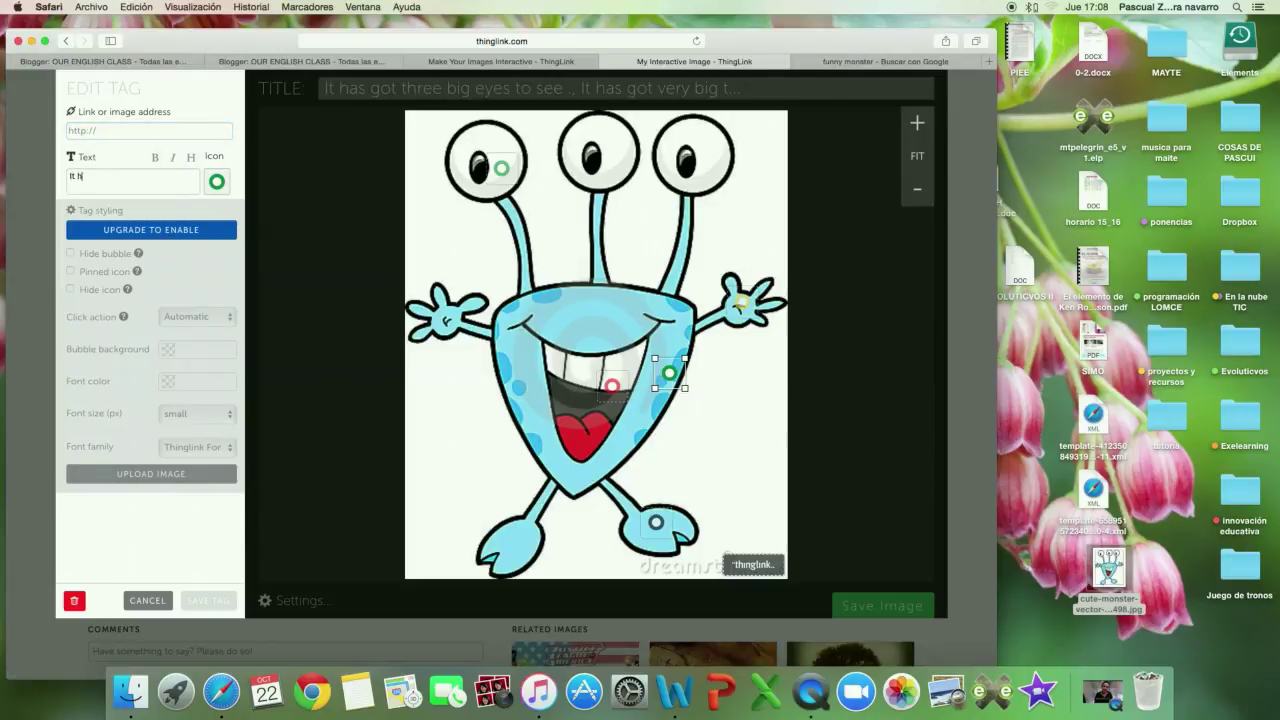
{"action": "type", "text": "as got a"}
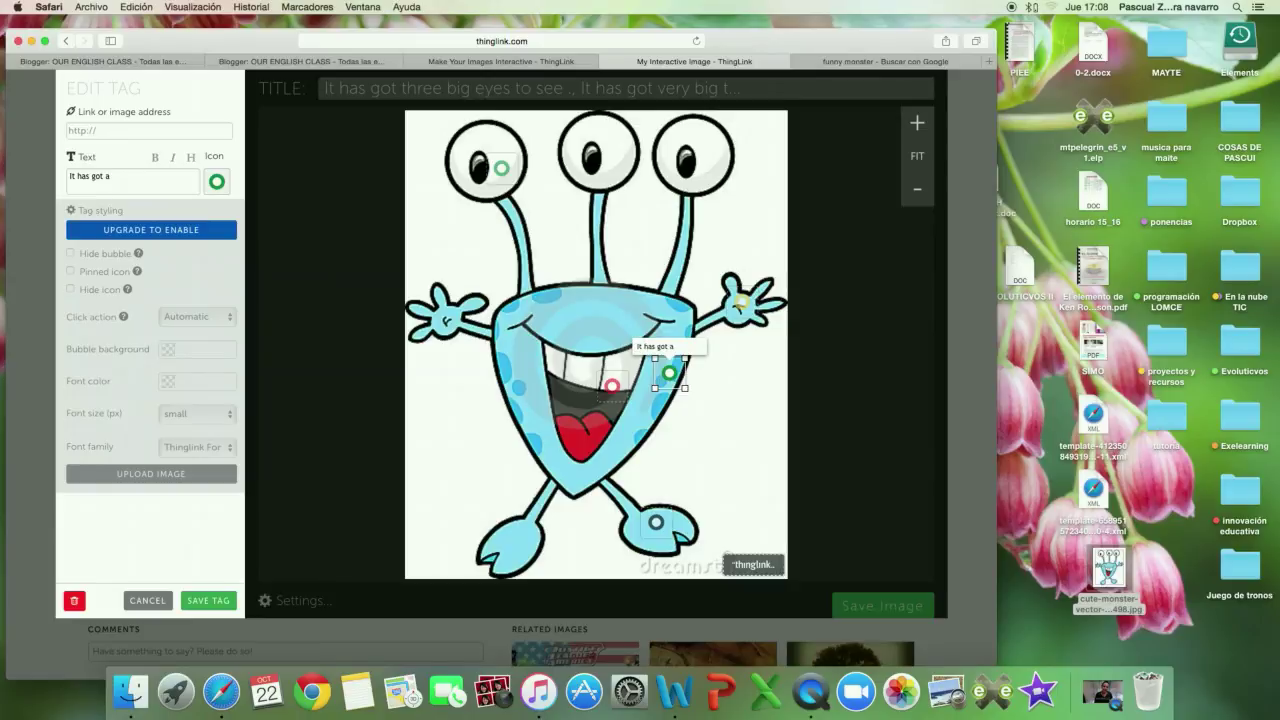
{"action": "type", "text": " blu"}
{"action": "key", "text": "BackSpace"}
{"action": "key", "text": "BackSpace"}
{"action": "type", "text": "dy to dance"}
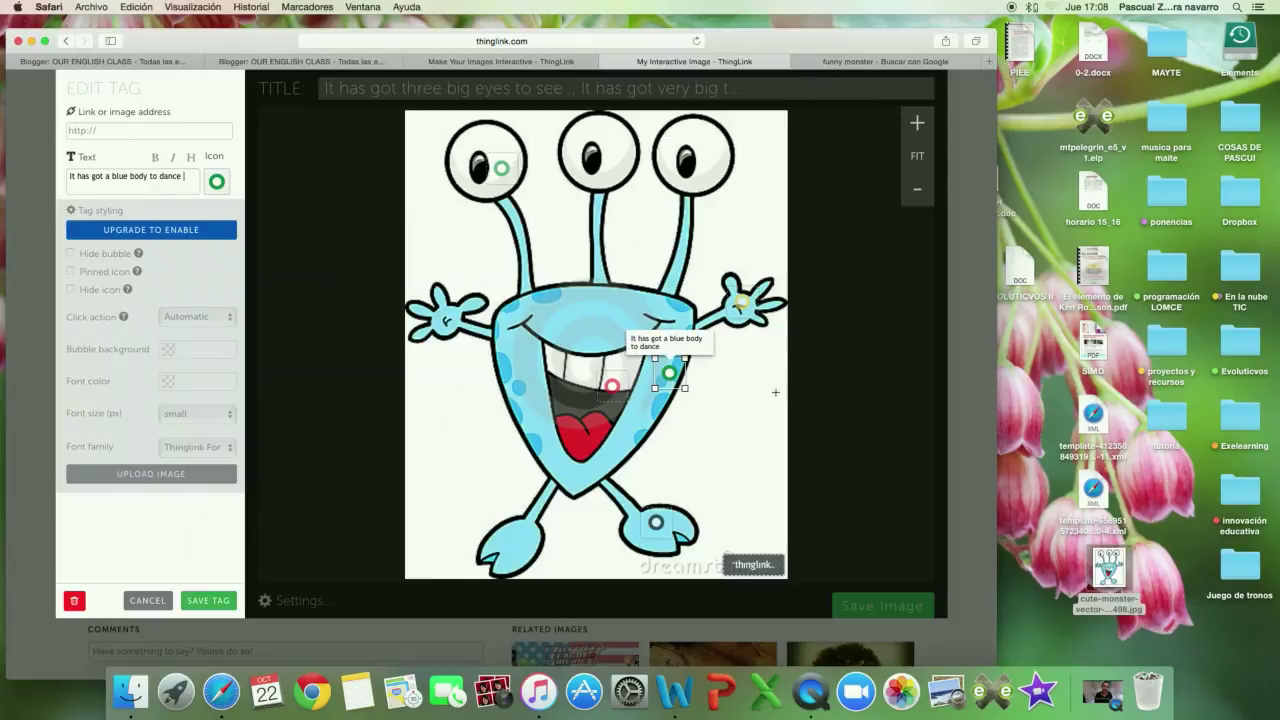
{"action": "left_click", "coordinate": [208, 600]}
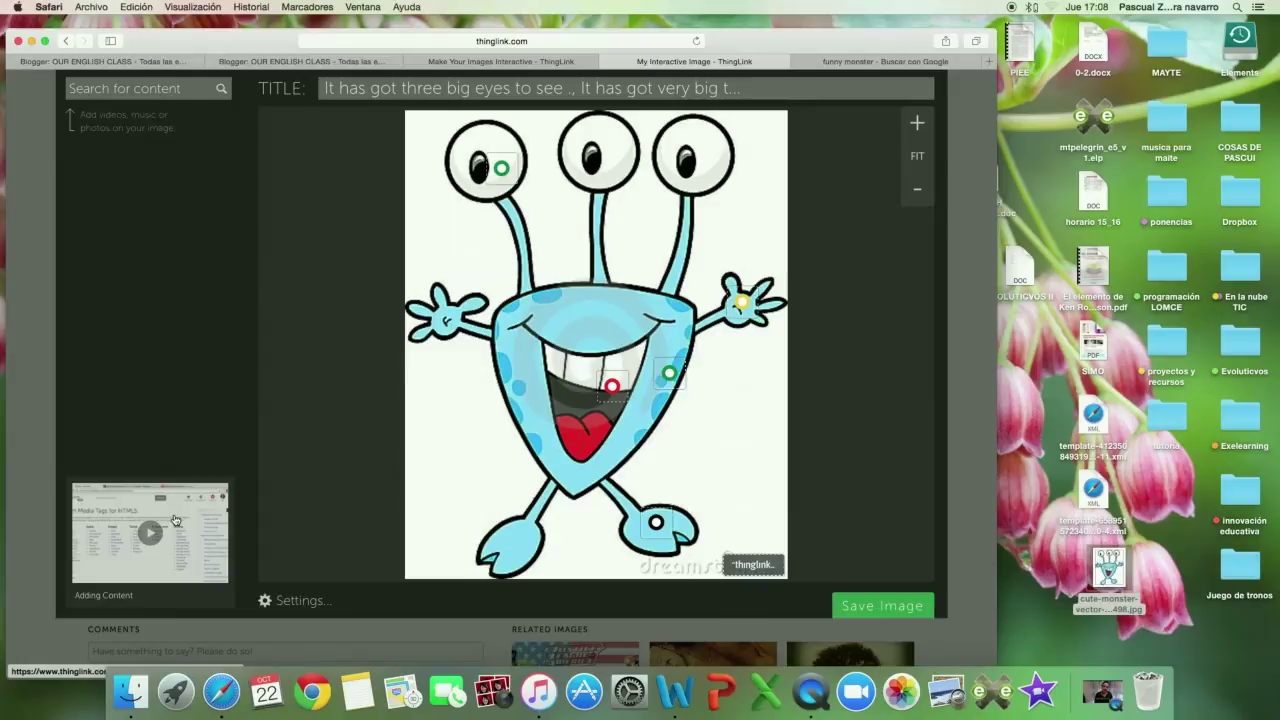
{"action": "left_click", "coordinate": [669, 373]}
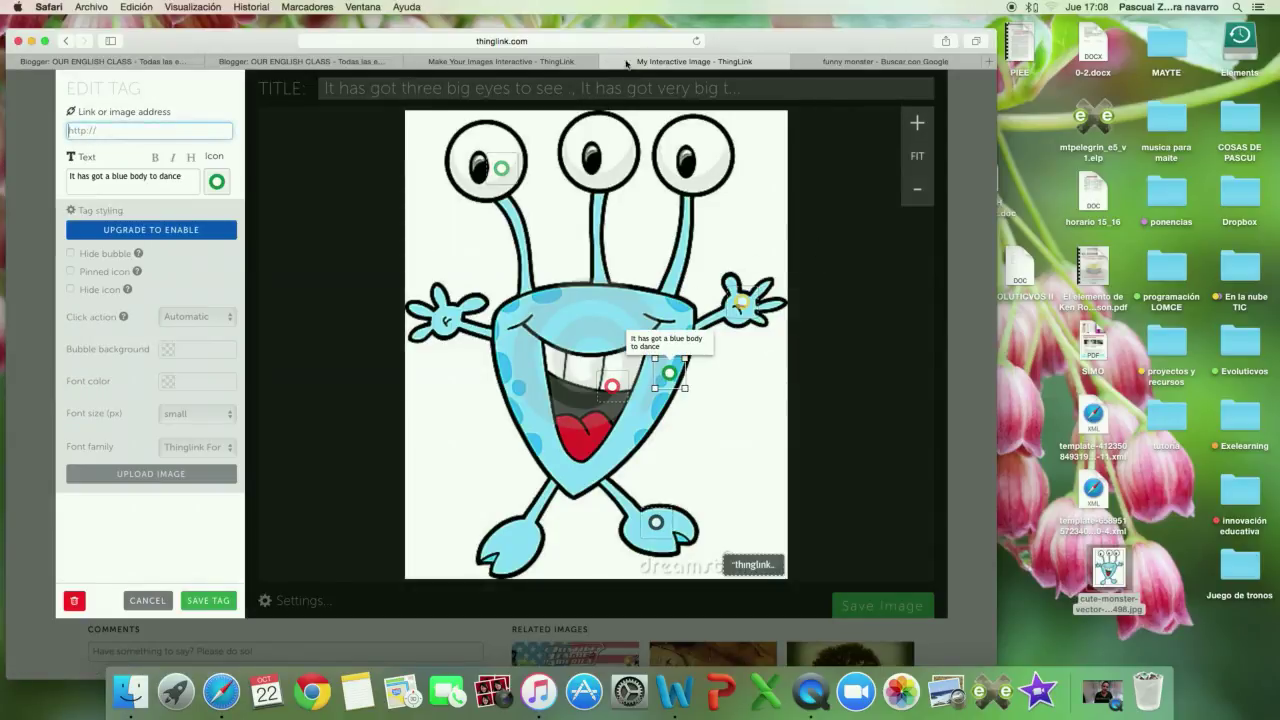
{"action": "left_click", "coordinate": [192, 603]}
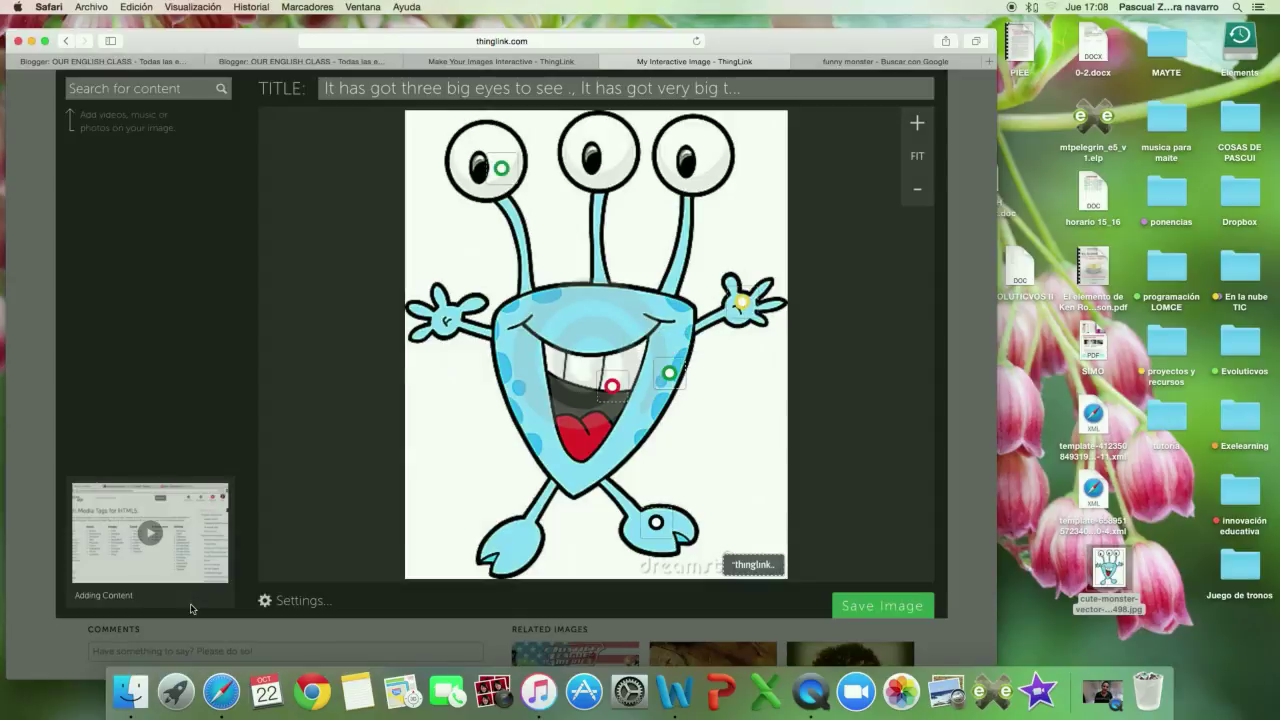
Save the tagged monster image and scroll through its published ThingLink page
{"action": "left_click", "coordinate": [877, 604]}
{"action": "scroll", "coordinate": [600, 450], "scroll_direction": "down", "scroll_amount": 3}
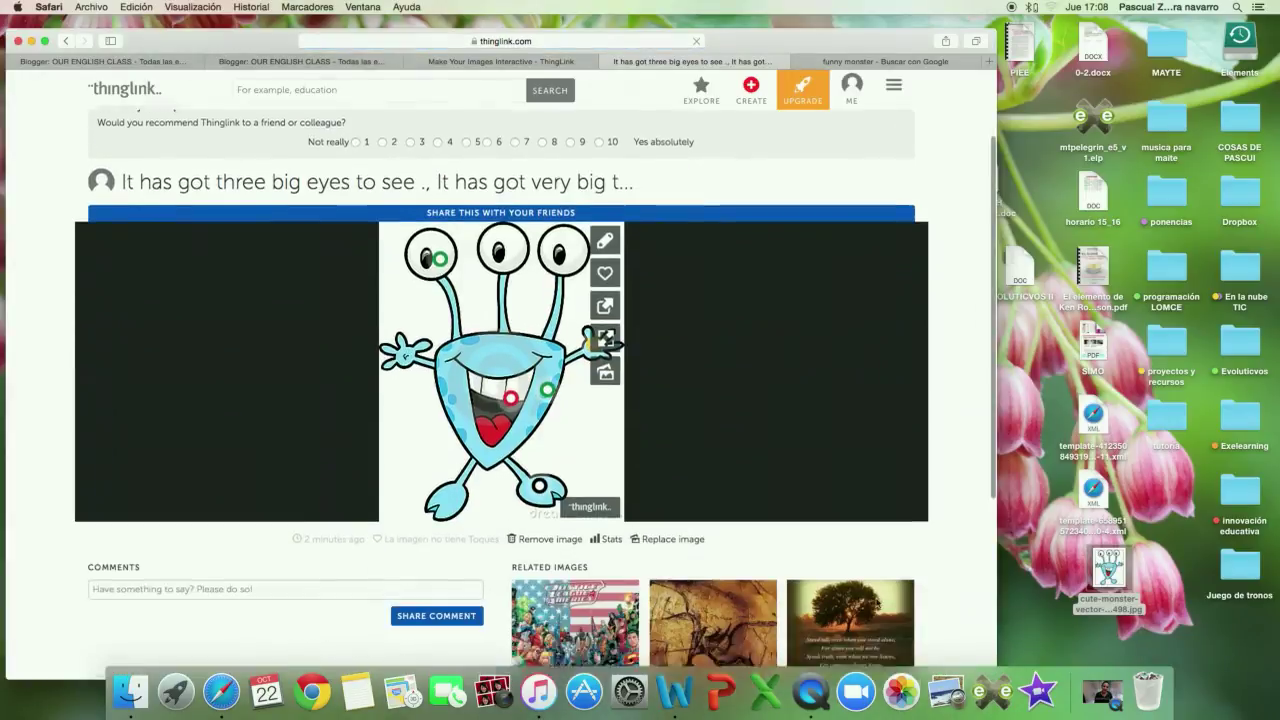
{"action": "scroll", "coordinate": [600, 450], "scroll_direction": "down", "scroll_amount": 3}
{"action": "scroll", "coordinate": [485, 315], "scroll_direction": "up", "scroll_amount": 4}
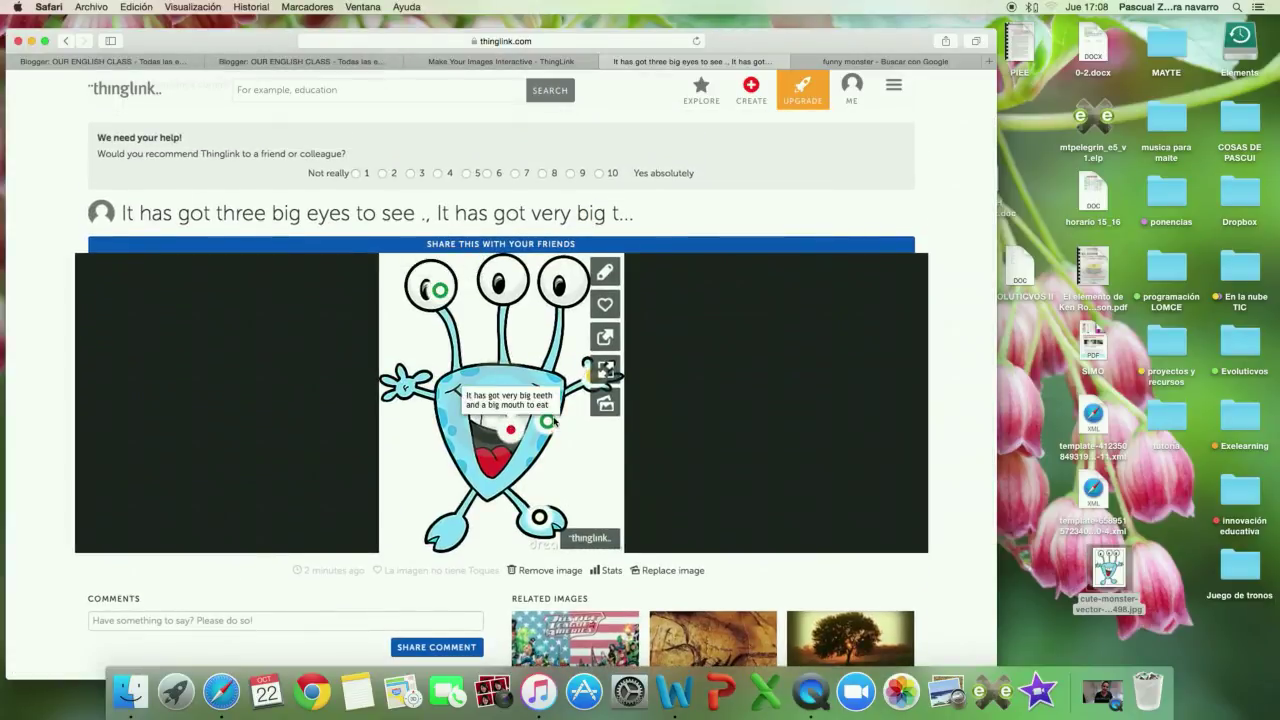
{"action": "mouse_move", "coordinate": [605, 337]}
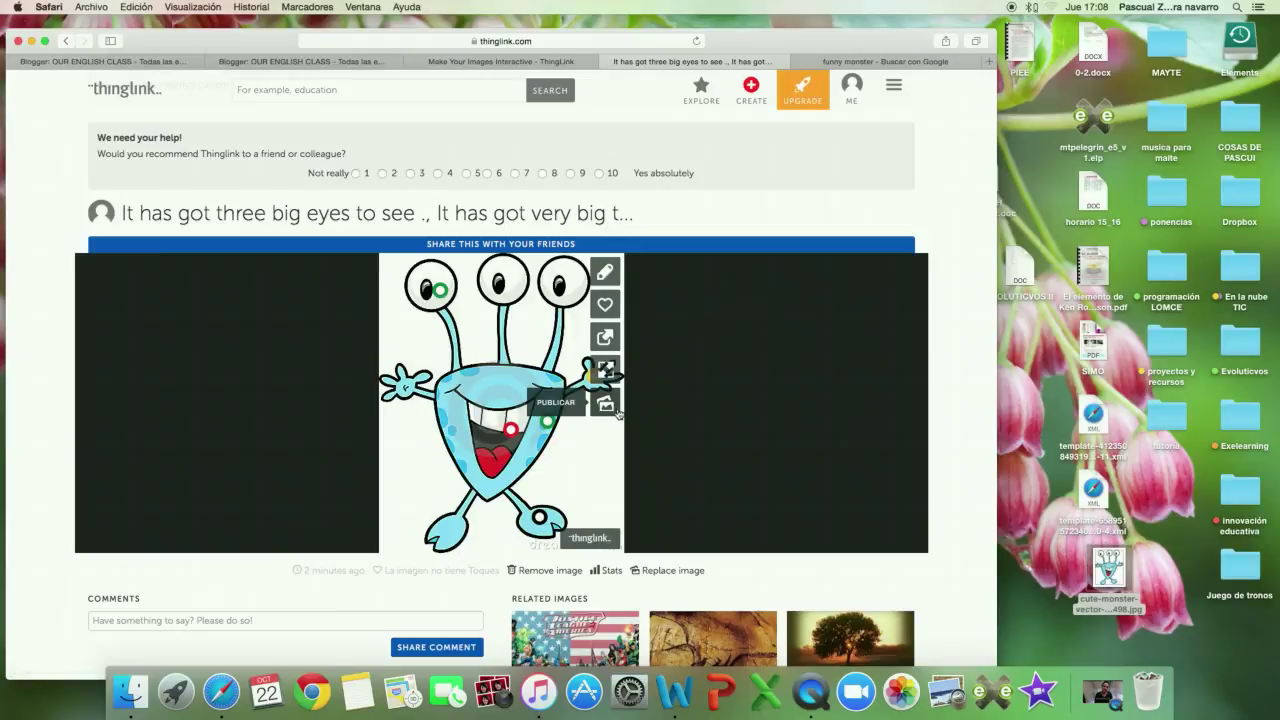
Copy the monster image's embed code from its share box to the clipboard
{"action": "left_click", "coordinate": [606, 339]}
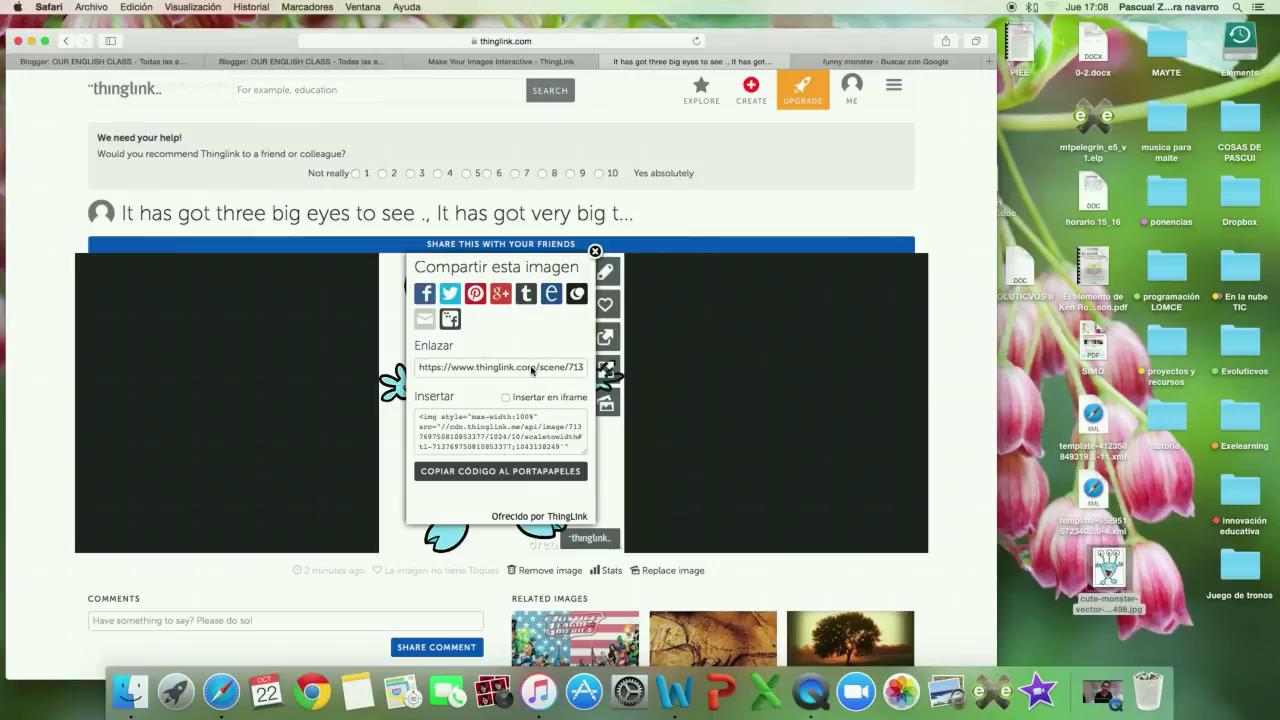
{"action": "left_click", "coordinate": [469, 427]}
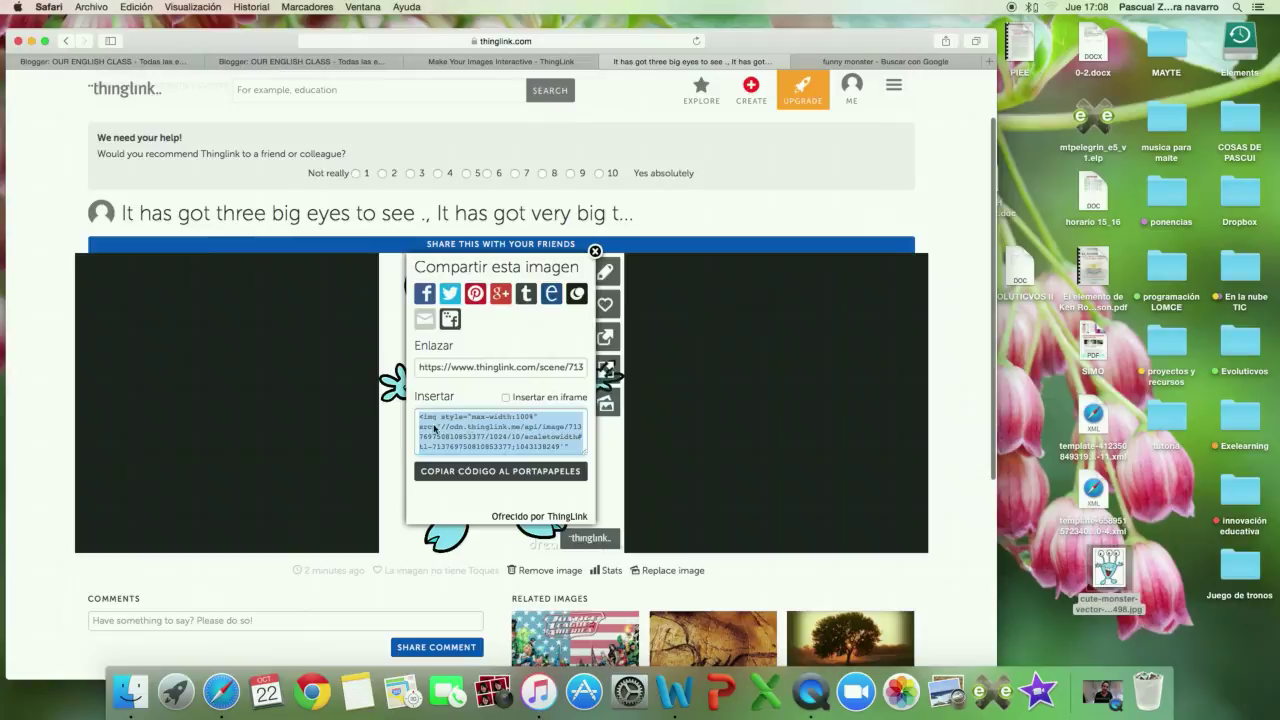
{"action": "right_click", "coordinate": [458, 427]}
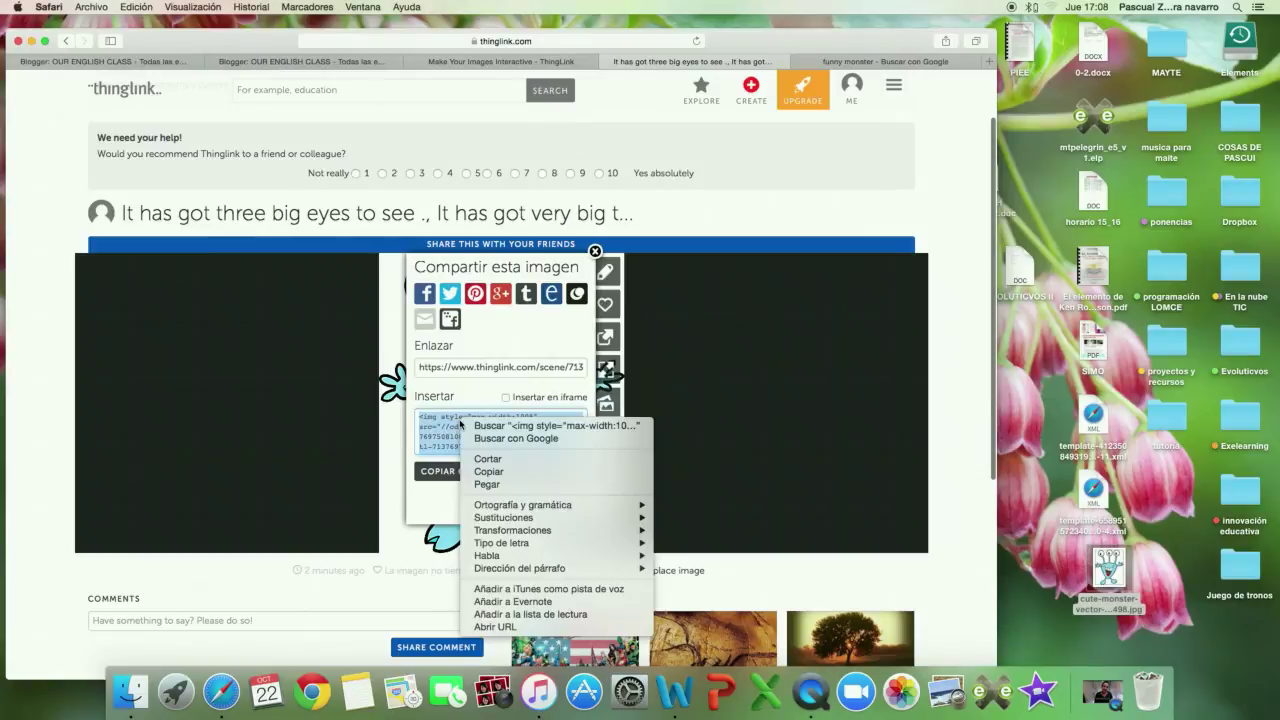
{"action": "left_click", "coordinate": [510, 469]}
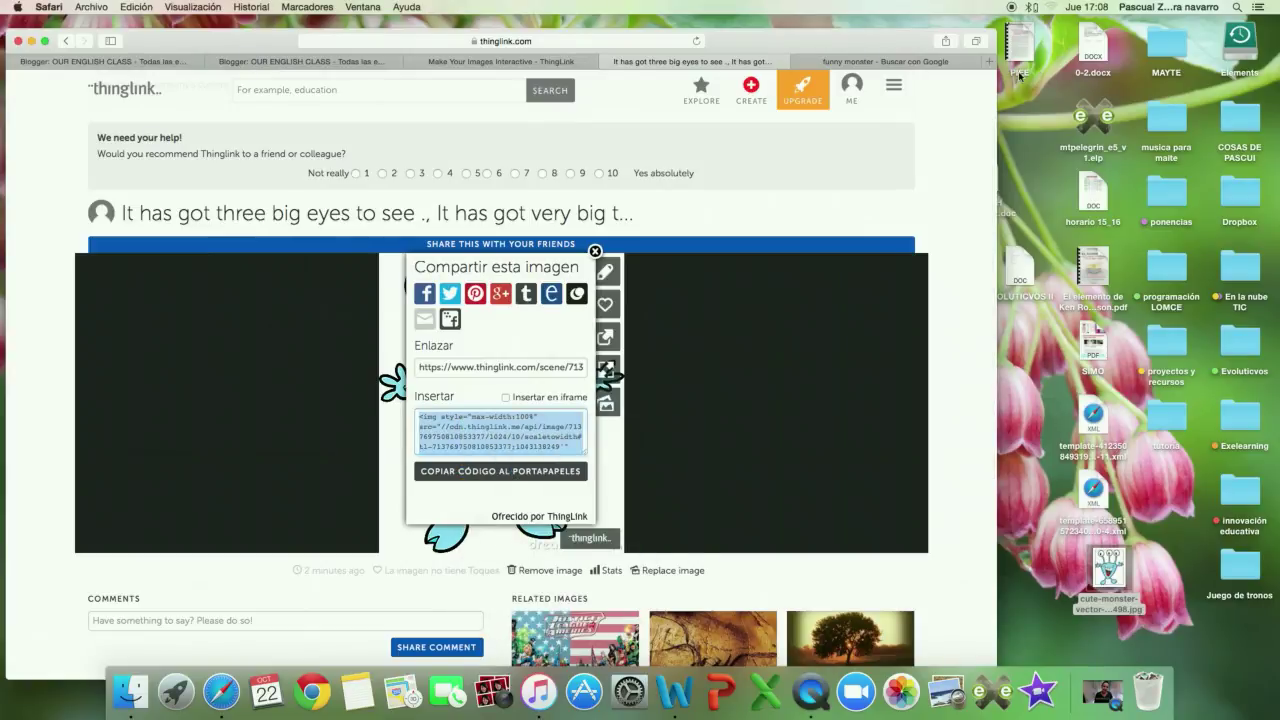
Search Google for 'hotmail' in a new tab and sign in to the Outlook.com inbox
{"action": "left_click", "coordinate": [988, 61]}
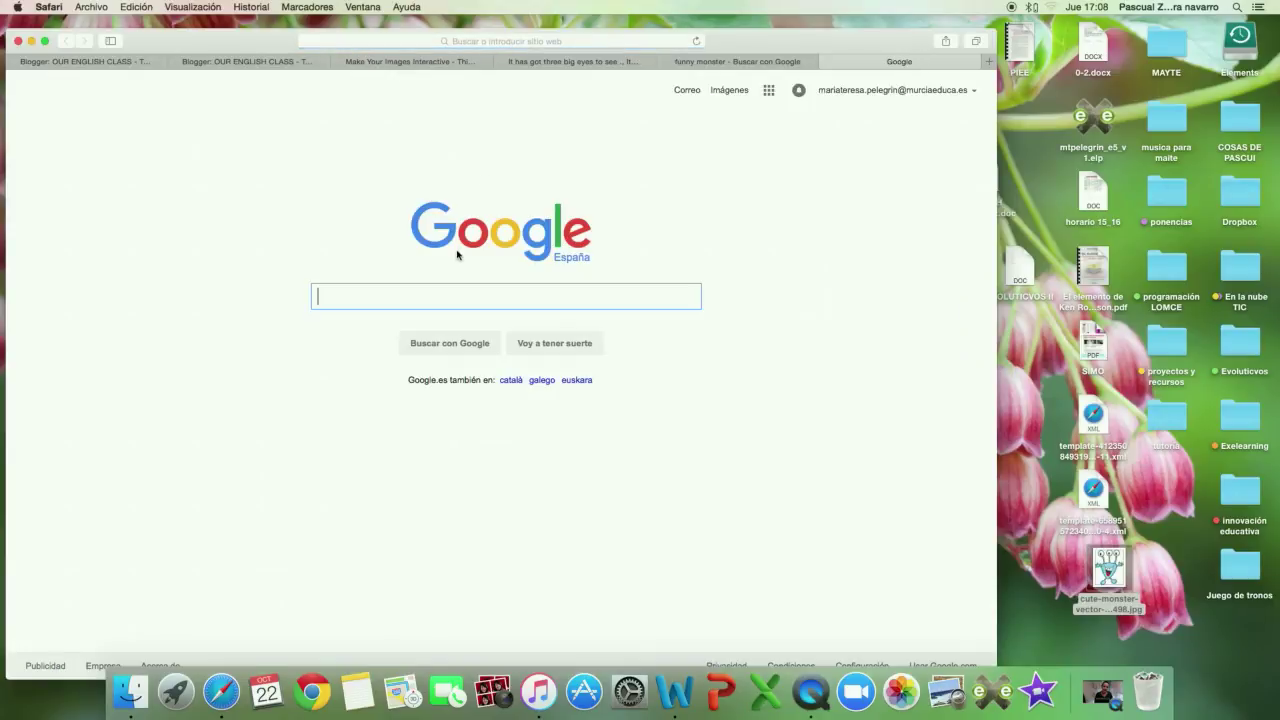
{"action": "type", "text": "hotm"}
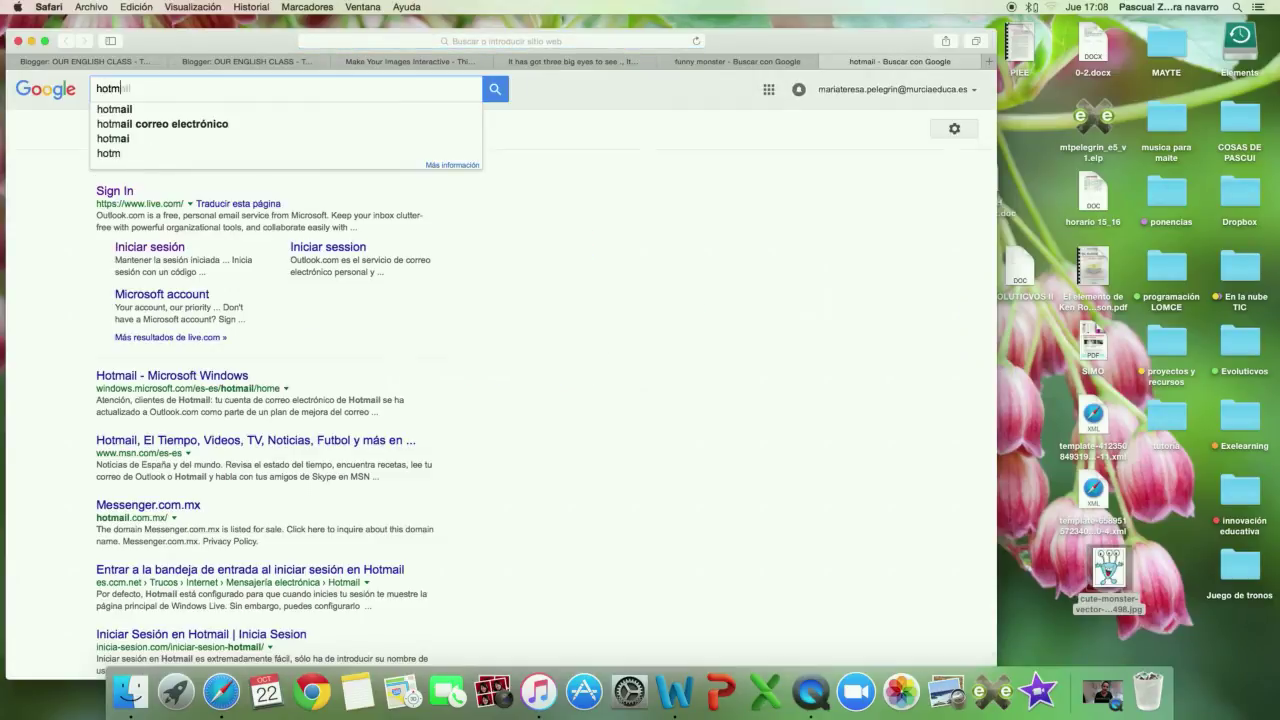
{"action": "type", "text": "ail"}
{"action": "key", "text": "Return"}
{"action": "left_click", "coordinate": [118, 191]}
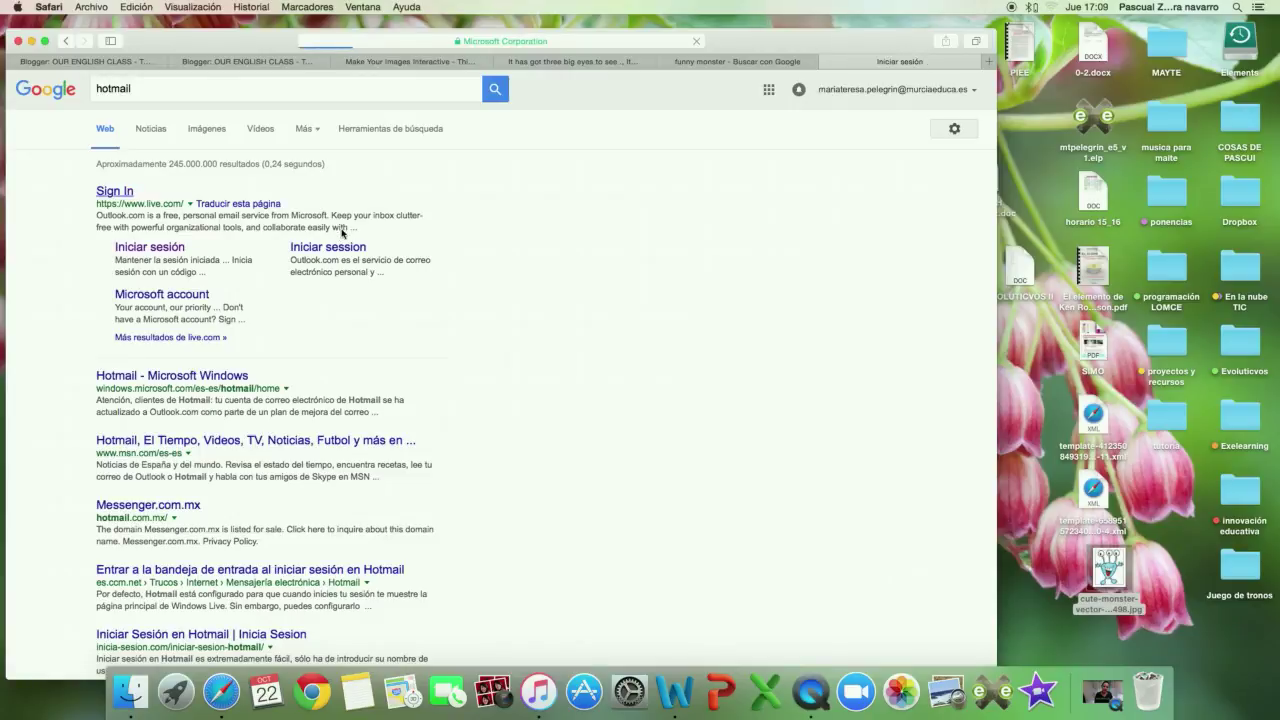
{"action": "left_click", "coordinate": [633, 284]}
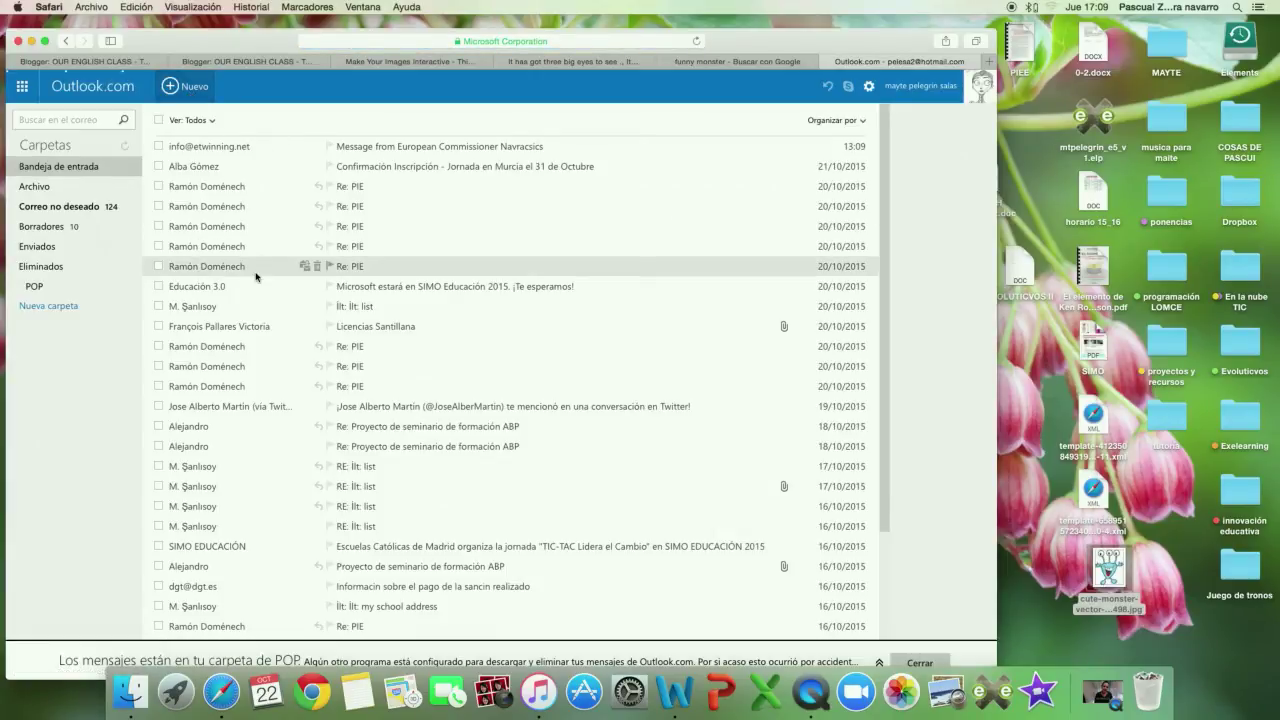
Start a new email and paste the ThingLink embed code into its body
{"action": "key", "text": "n"}
{"action": "left_click", "coordinate": [363, 228]}
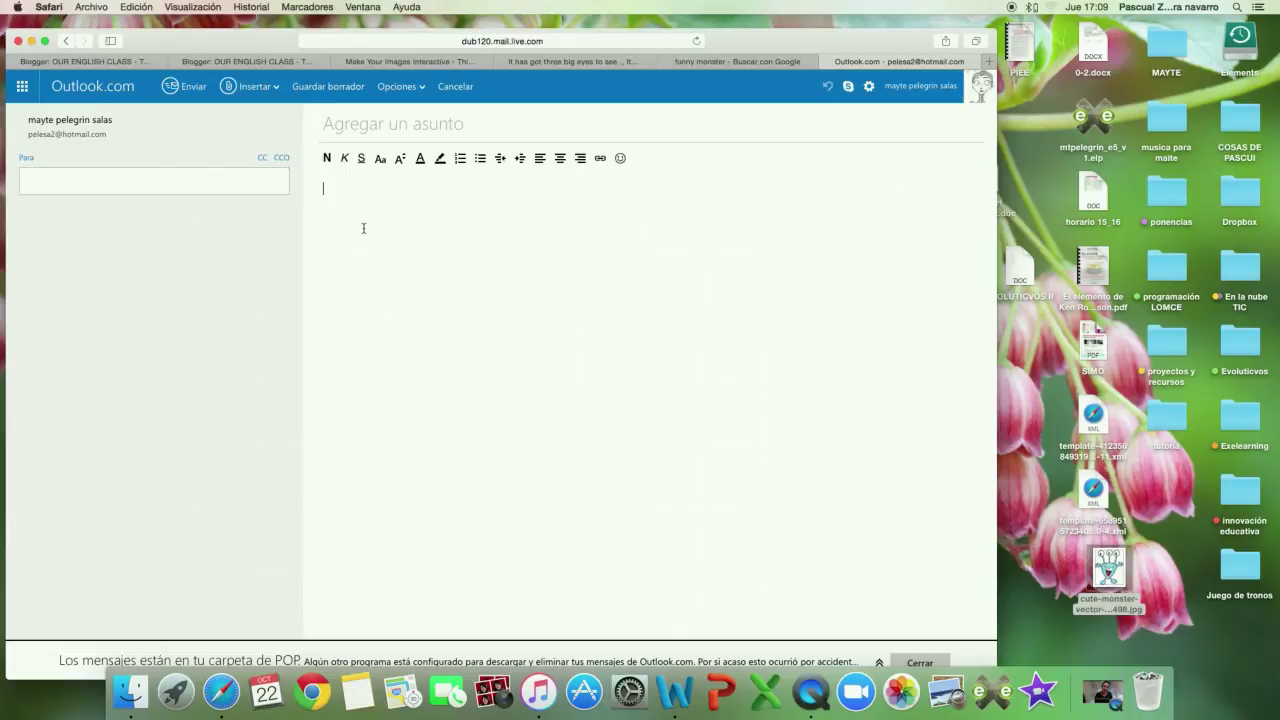
{"action": "right_click", "coordinate": [363, 228]}
{"action": "left_click", "coordinate": [380, 256]}
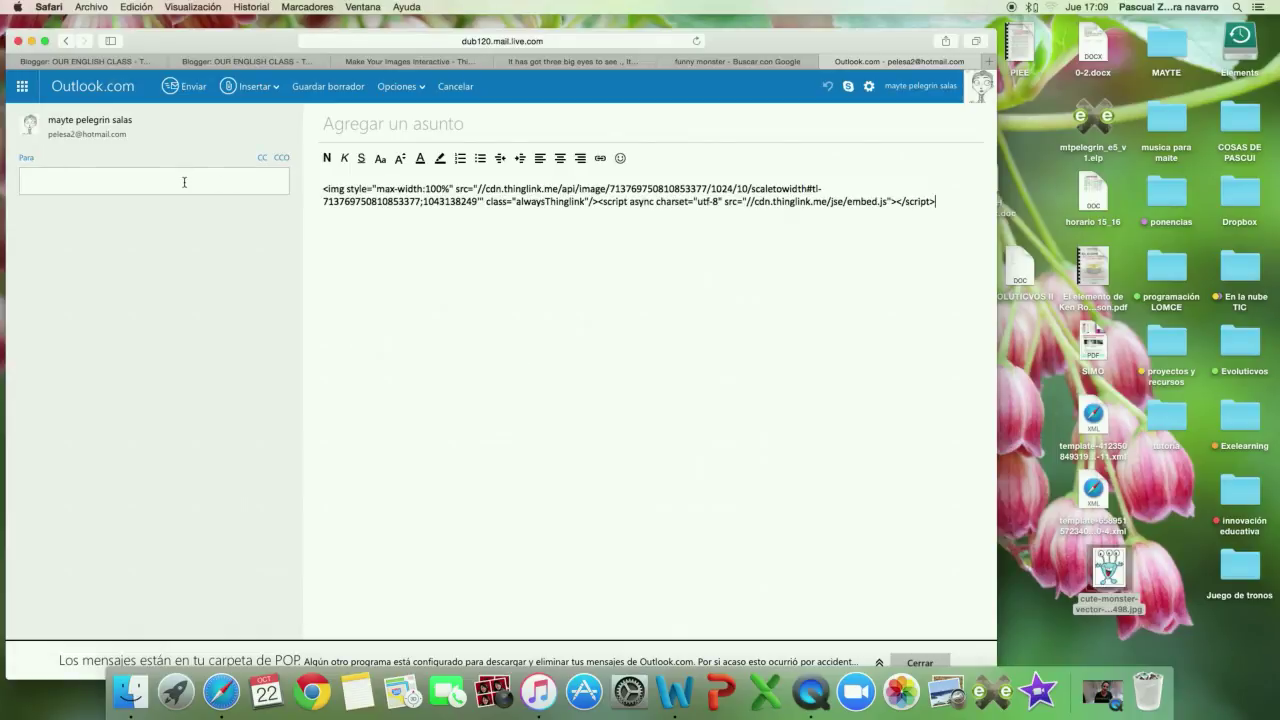
Address the email to the user's own account, leaving a single recipient
{"action": "left_click", "coordinate": [184, 182]}
{"action": "type", "text": "s"}
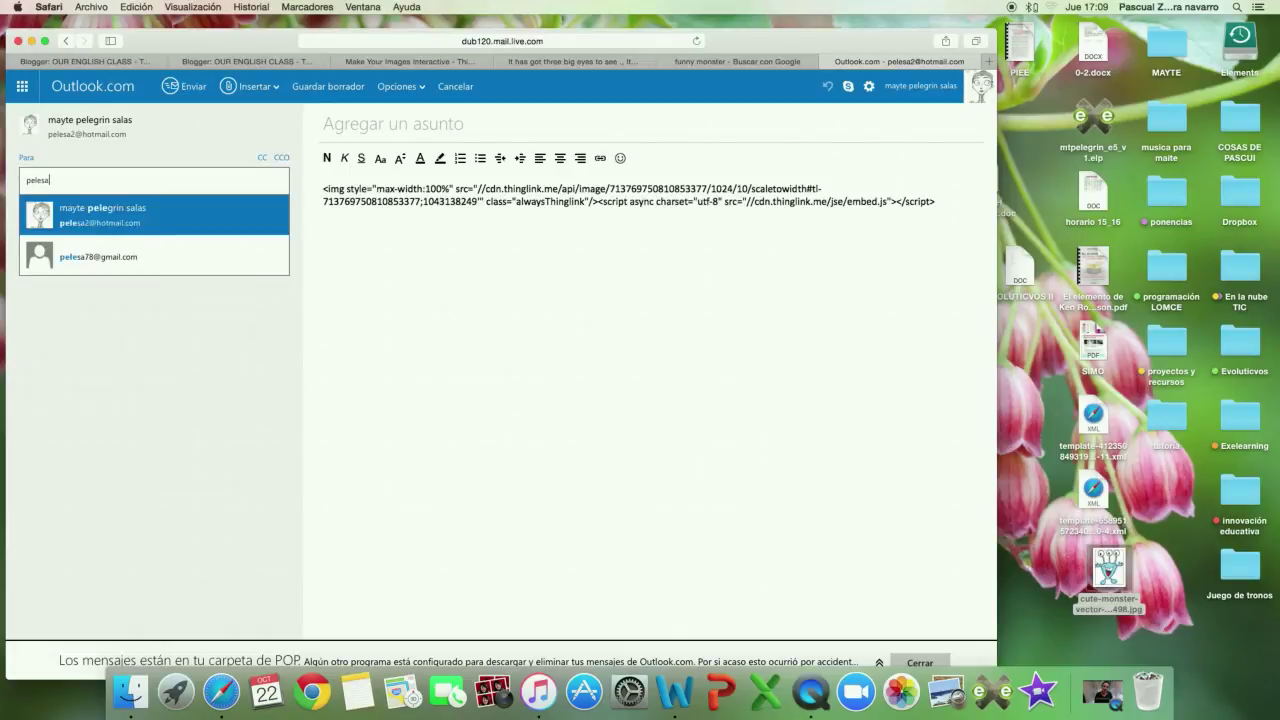
{"action": "type", "text": "a"}
{"action": "left_click", "coordinate": [259, 210]}
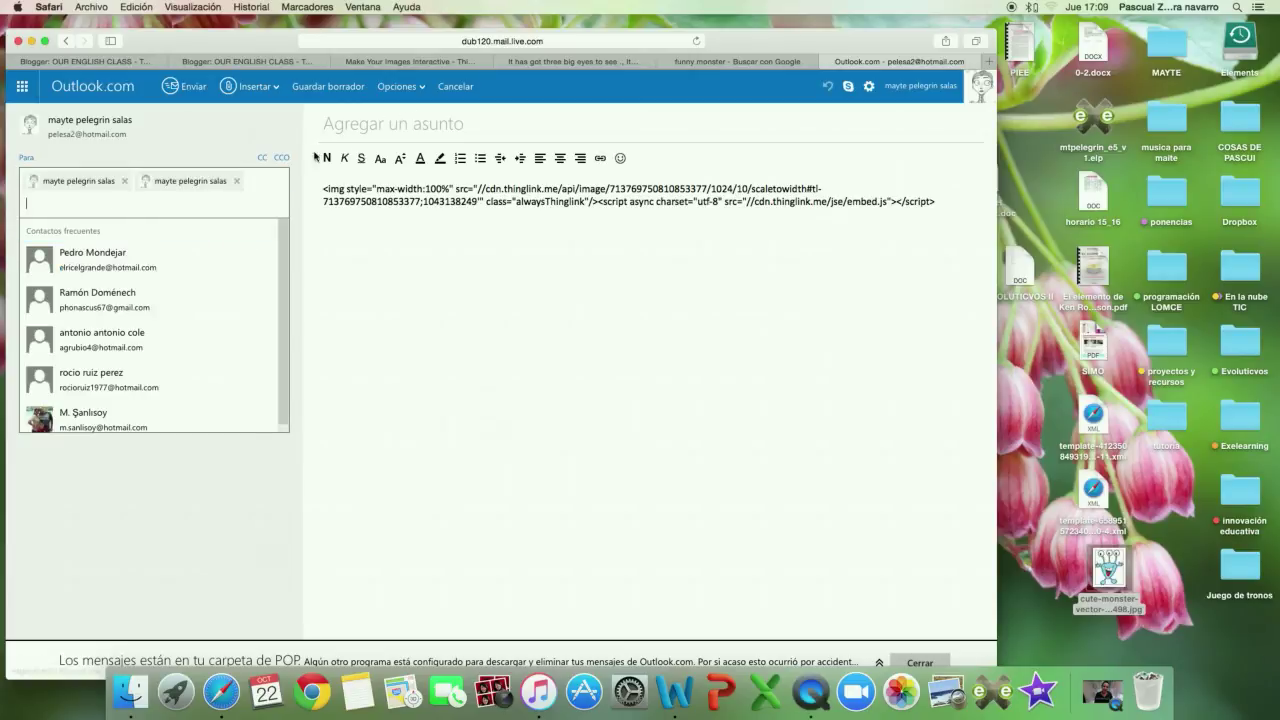
{"action": "left_click", "coordinate": [236, 181]}
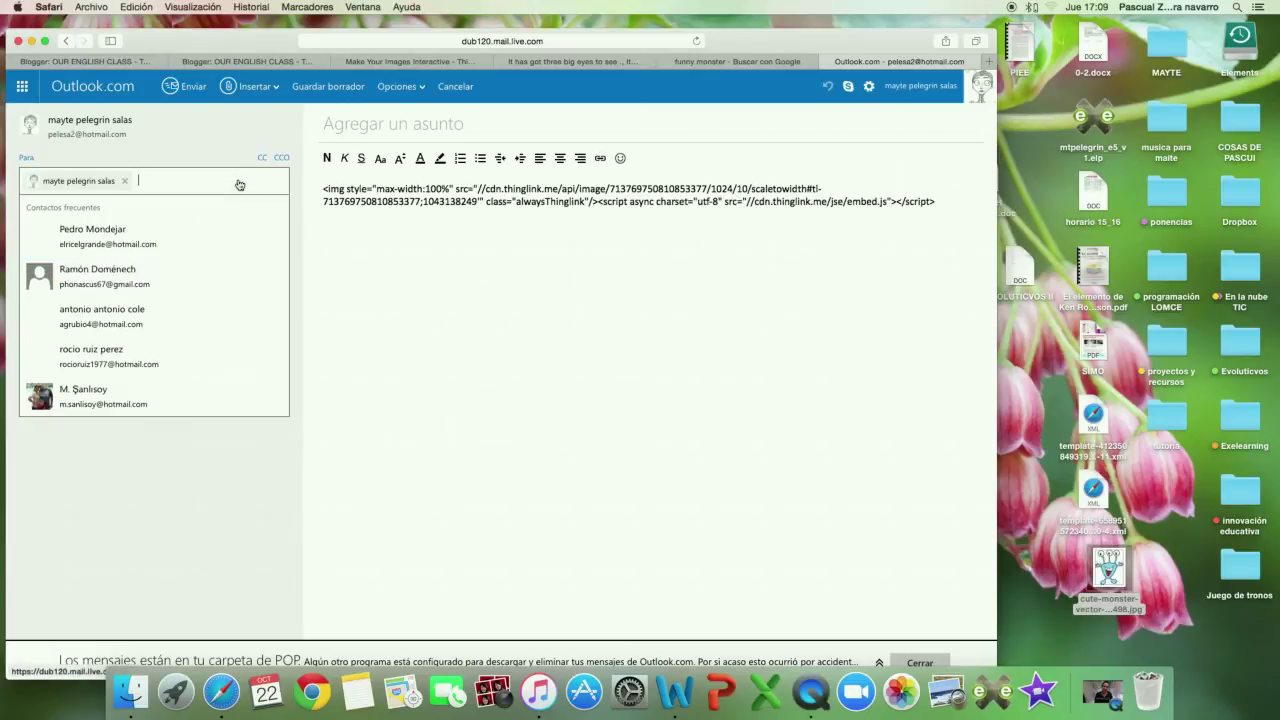
Title the email 'challenge 7' and add 'Hello teacher, My name…' greeting lines below the code
{"action": "left_click", "coordinate": [328, 124]}
{"action": "type", "text": "hallenge "}
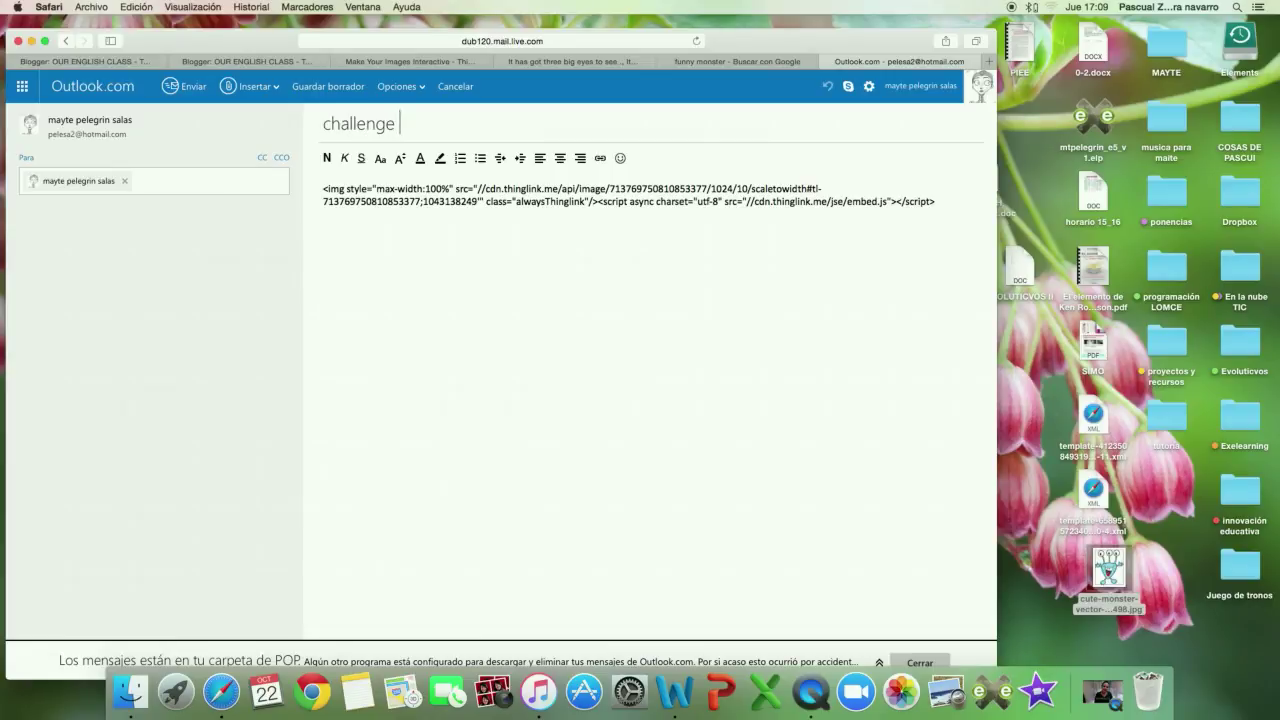
{"action": "type", "text": "7"}
{"action": "key", "text": "super+a"}
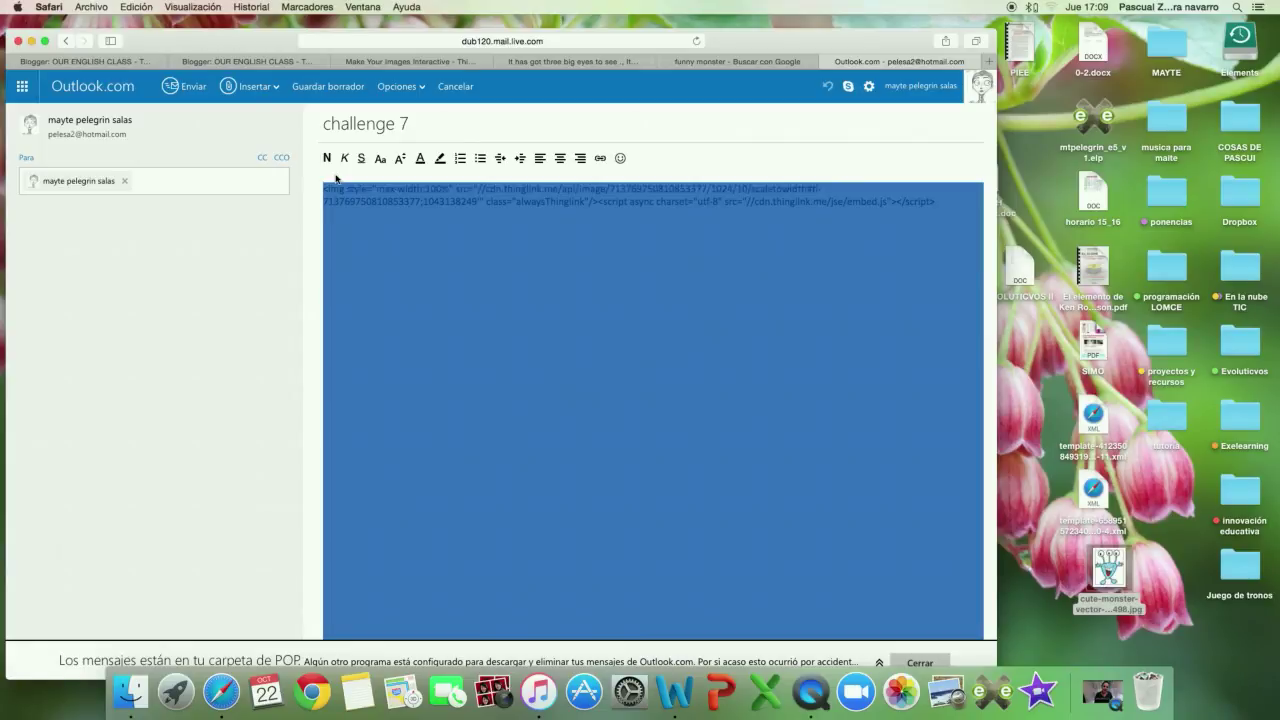
{"action": "left_click", "coordinate": [299, 274]}
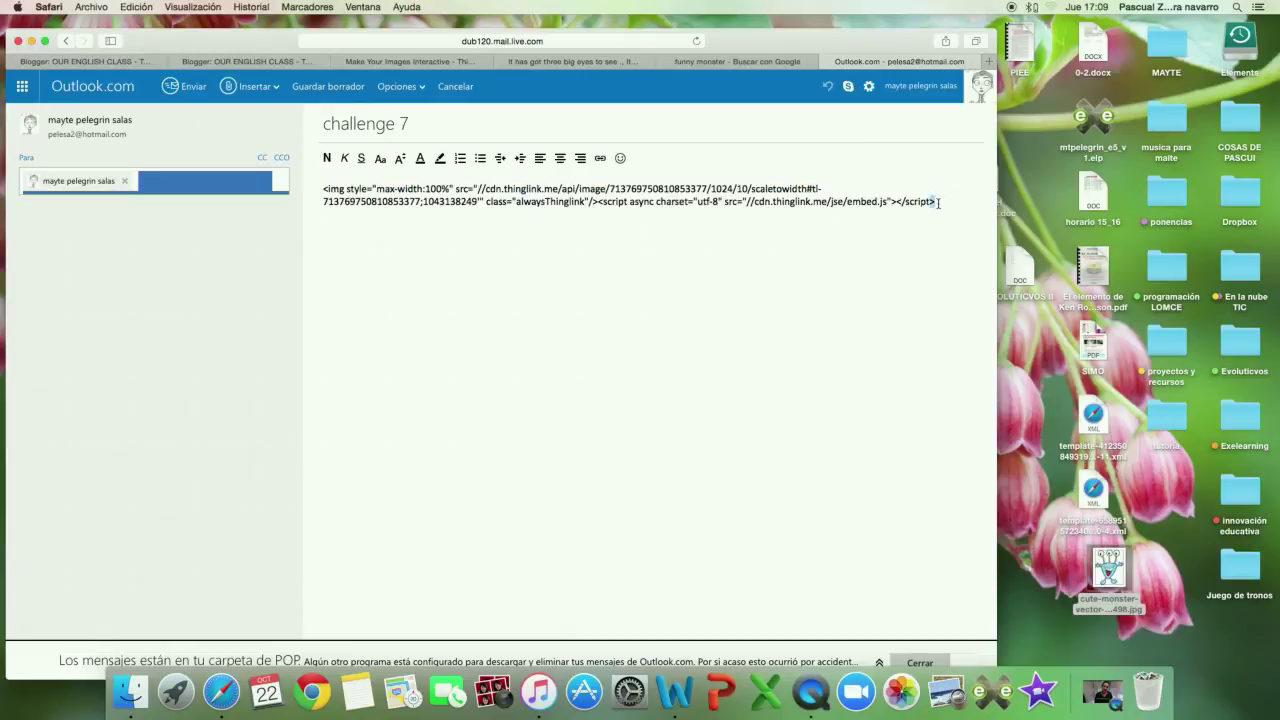
{"action": "type", "text": "H"}
{"action": "type", "text": "ello teacher My "}
{"action": "type", "text": "name"}
{"action": "type", "text": "This is "}
{"action": "type", "text": "my"}
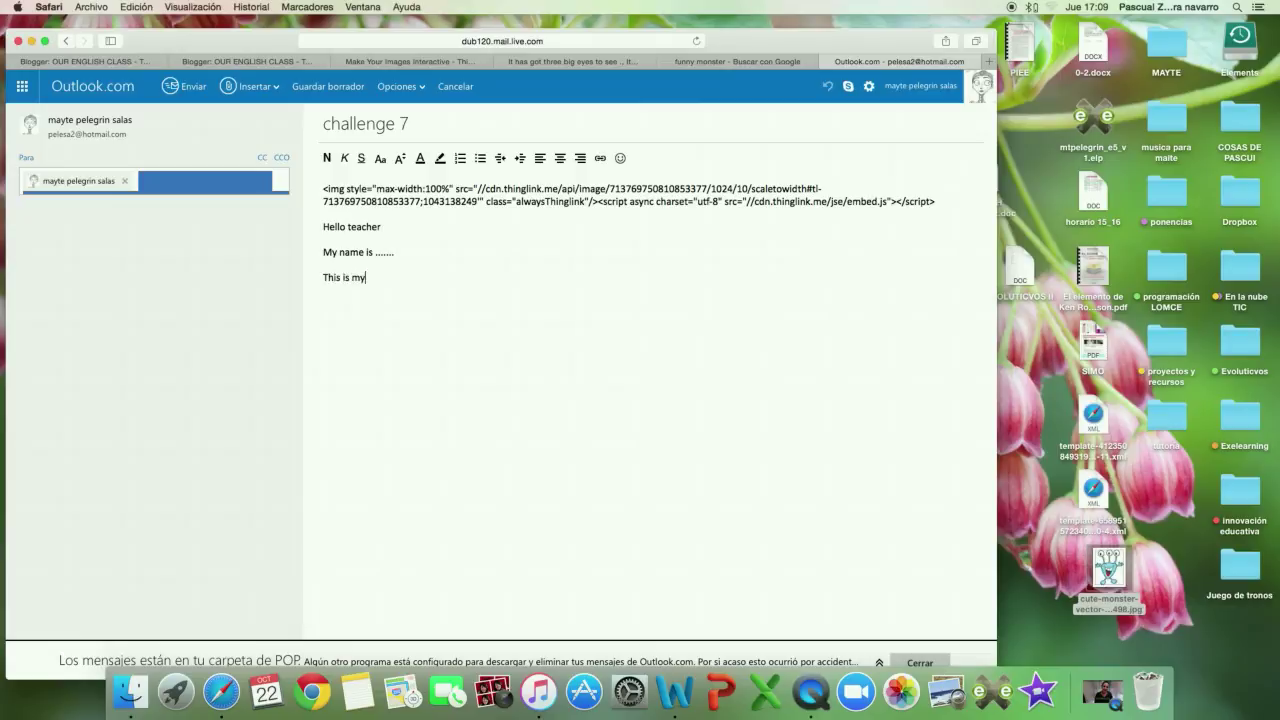
{"action": "type", "text": " challenge I"}
{"action": "type", "text": " hope "}
{"action": "type", "text": "you l"}
{"action": "type", "text": "ike it"}
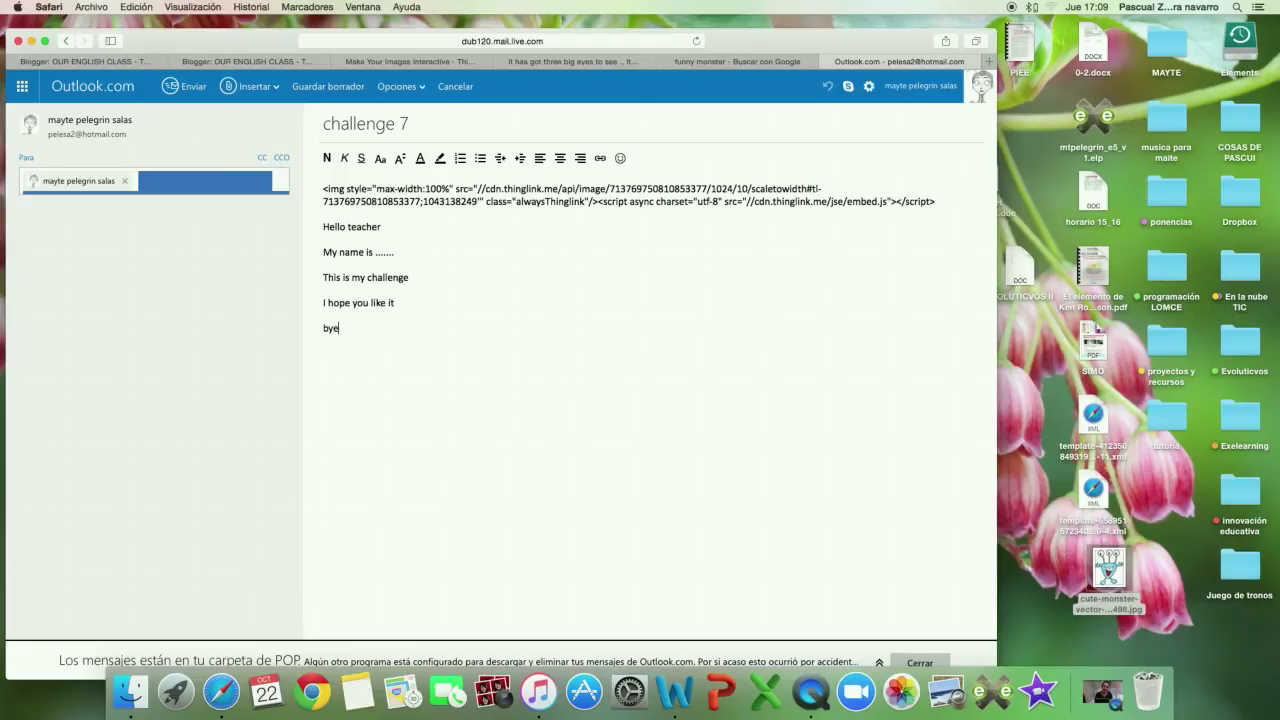
Send the 'challenge 7' email and move the cute-monster JPG from the desktop to the Trash
{"action": "left_click", "coordinate": [197, 88]}
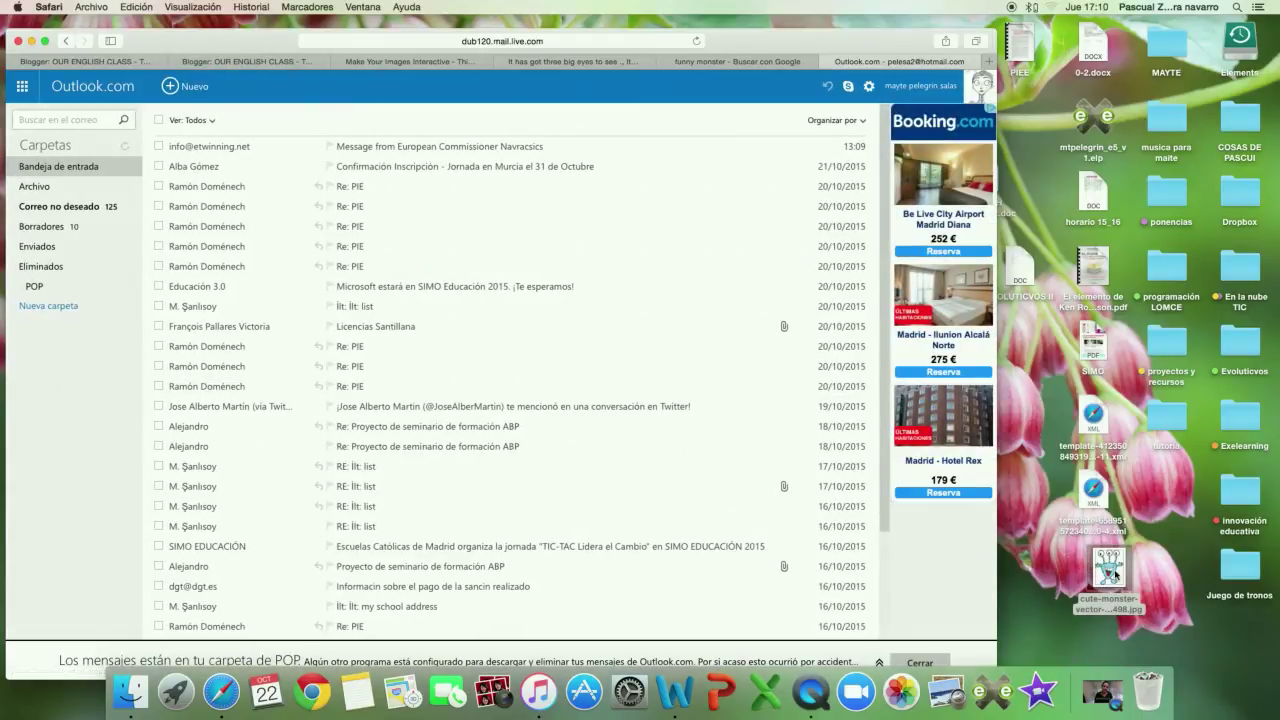
{"action": "left_click_drag", "start_coordinate": [1113, 574], "coordinate": [1148, 690]}
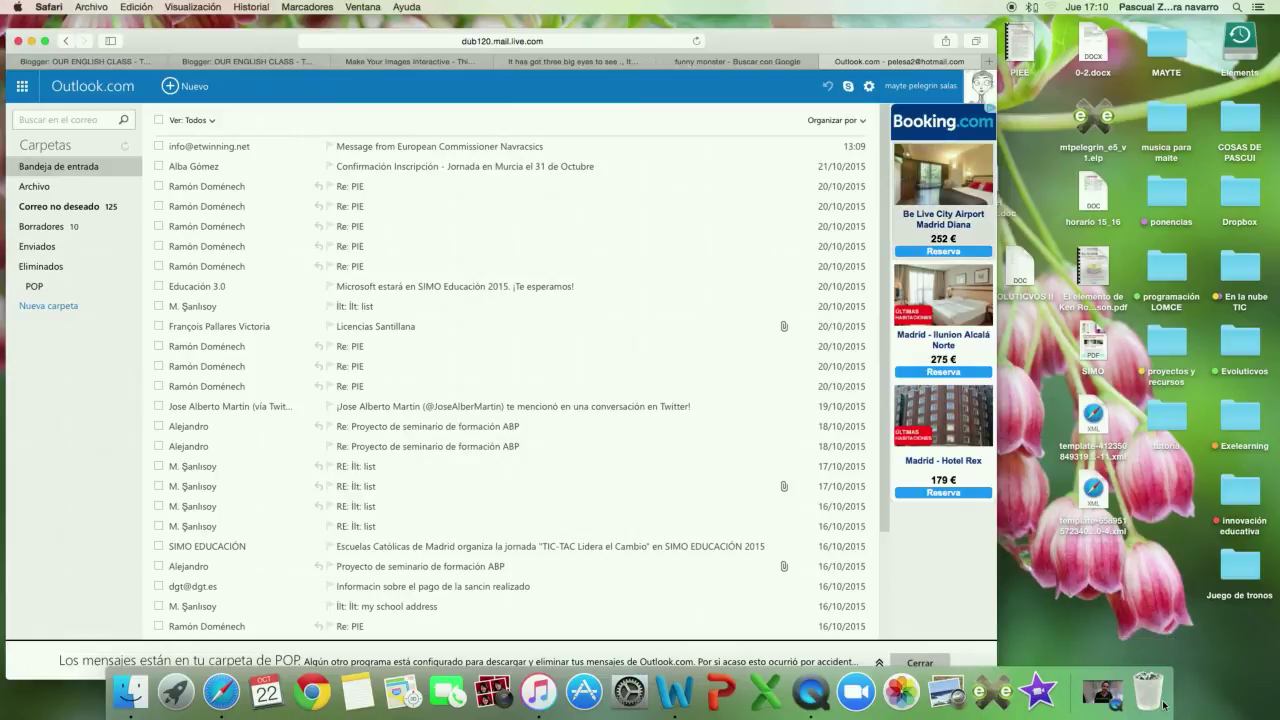